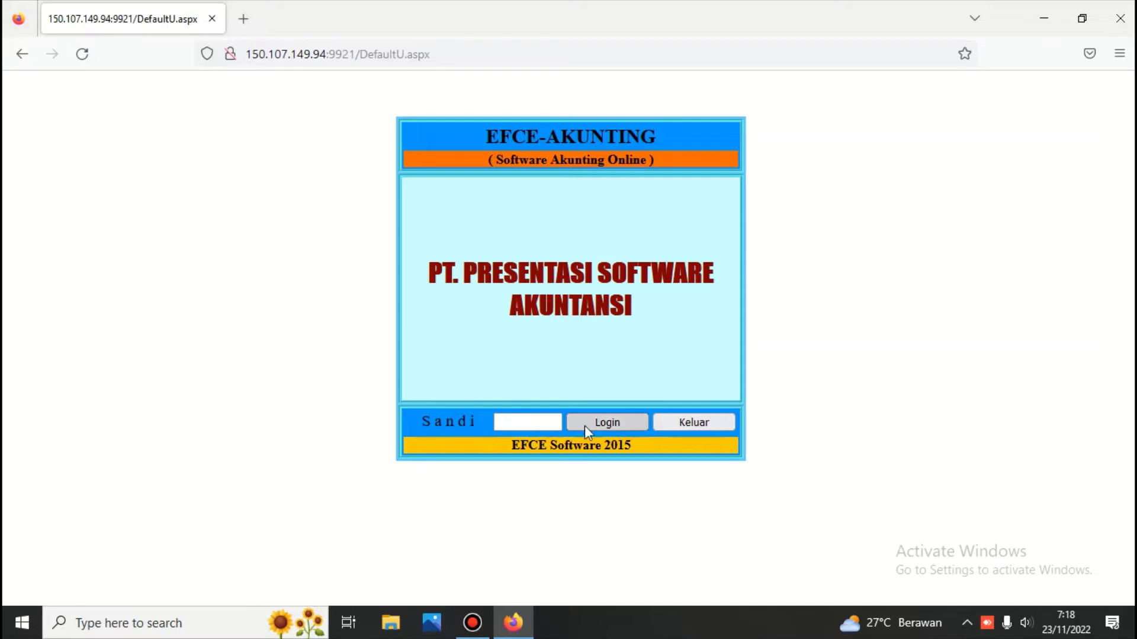
Log in to EFCE-Akunting with the account password, dismissing the insecure connection warning.
{"action": "left_click", "coordinate": [506, 422]}
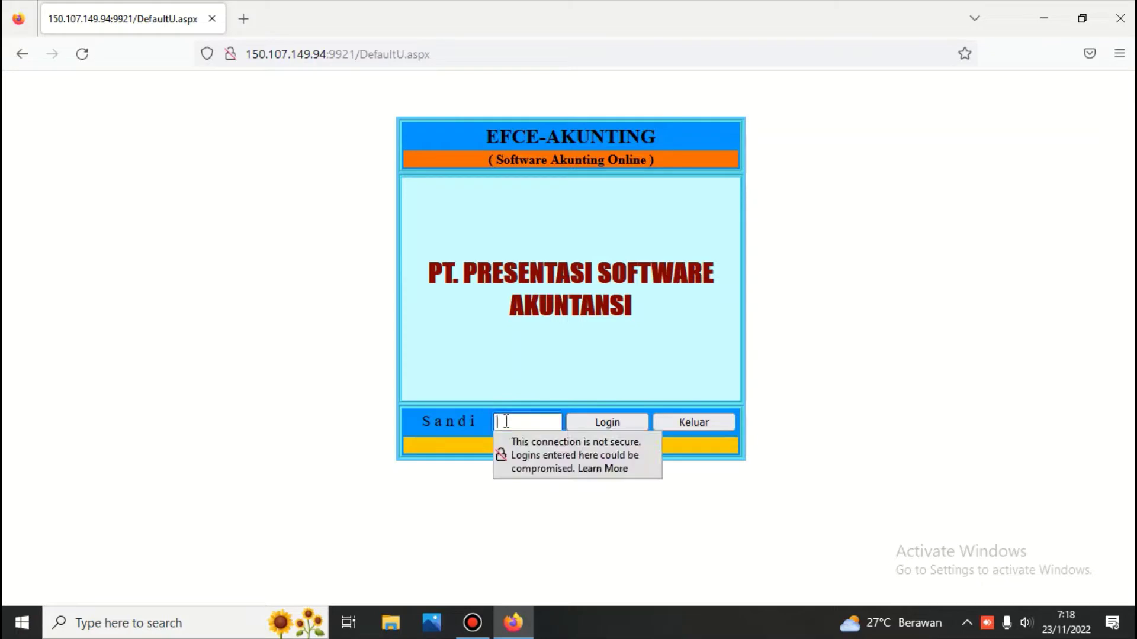
{"action": "left_click", "coordinate": [456, 390]}
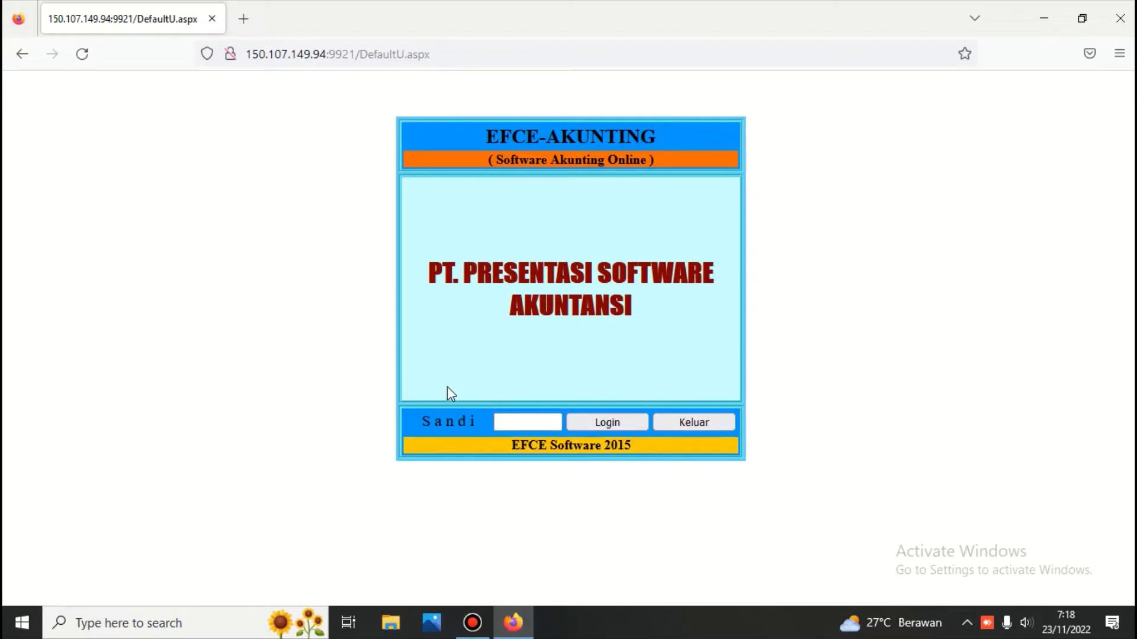
{"action": "left_click", "coordinate": [512, 420]}
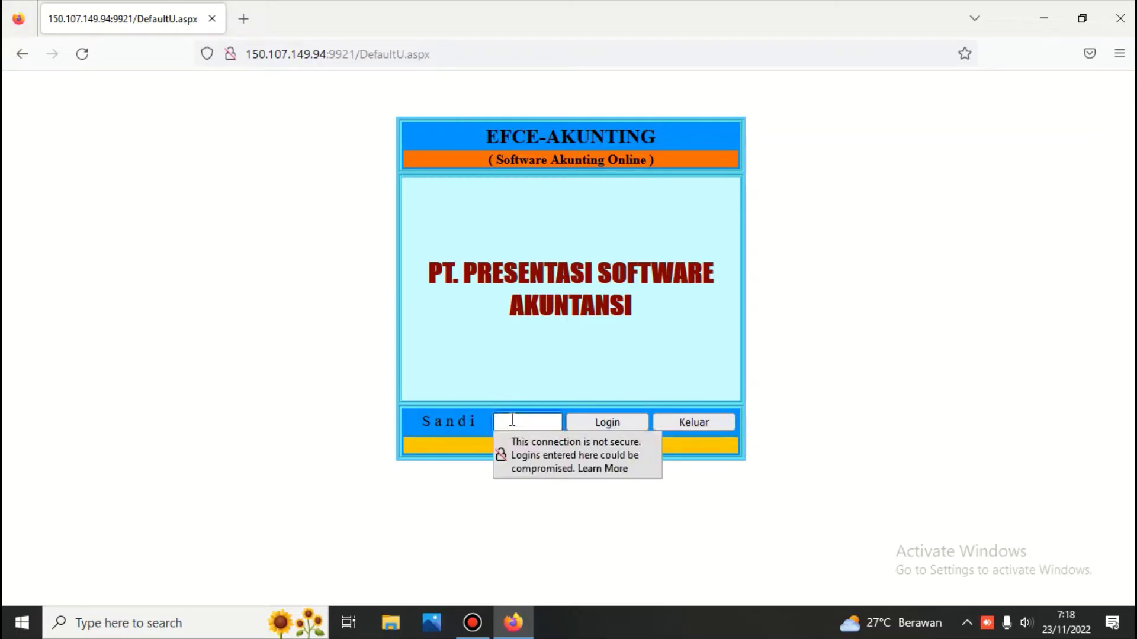
{"action": "type", "text": "****"}
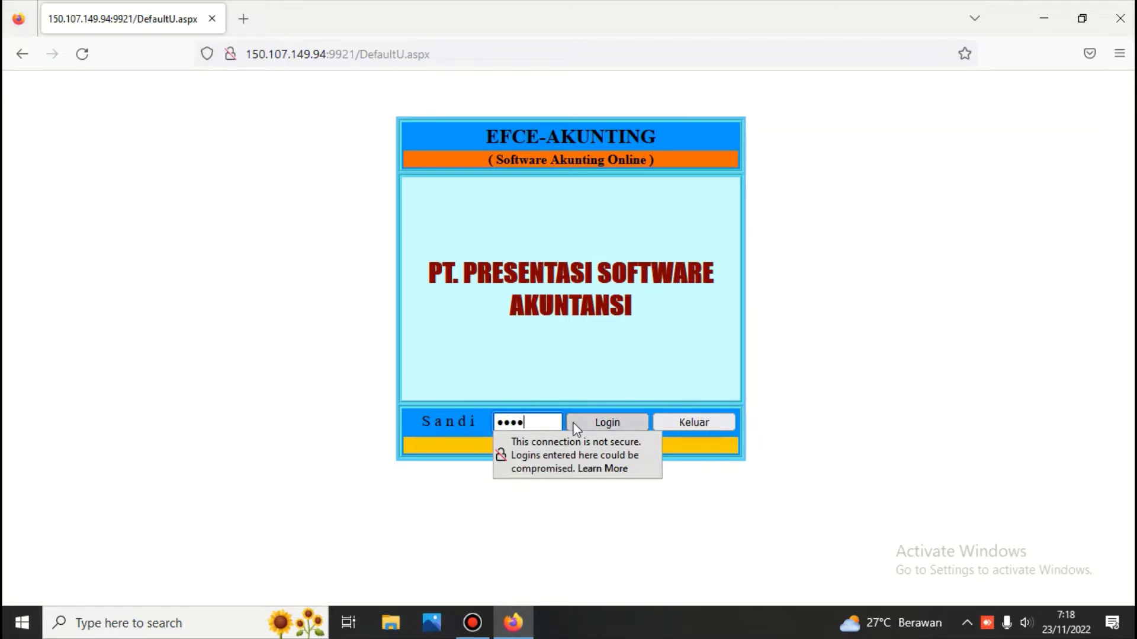
{"action": "left_click", "coordinate": [581, 422]}
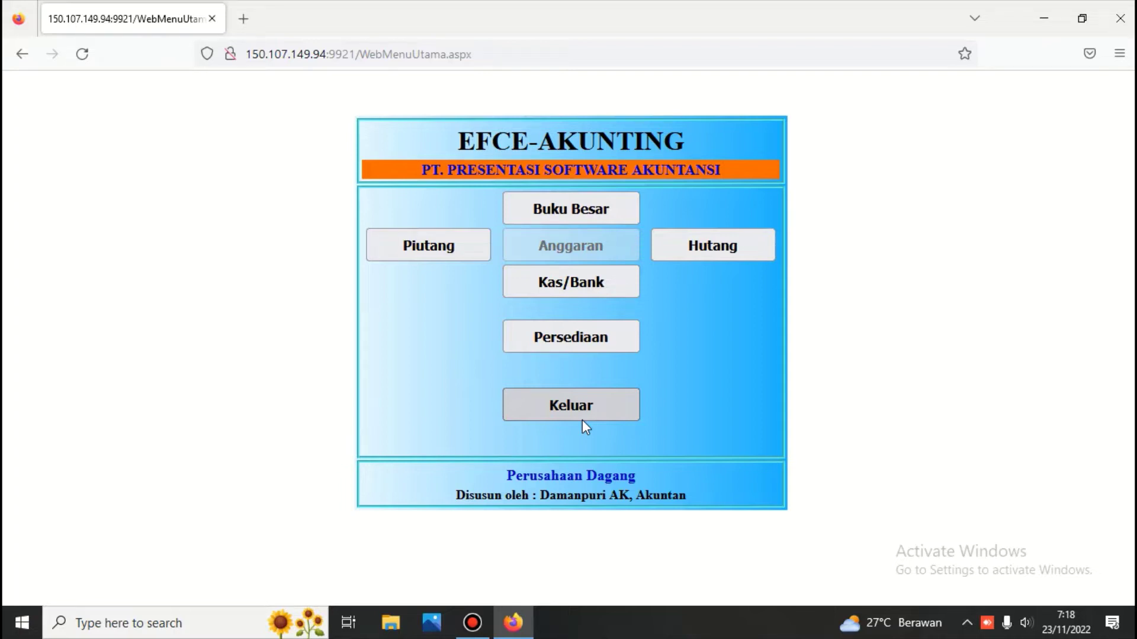
Enter the Kas/Bank module with its module password.
{"action": "left_click", "coordinate": [594, 281]}
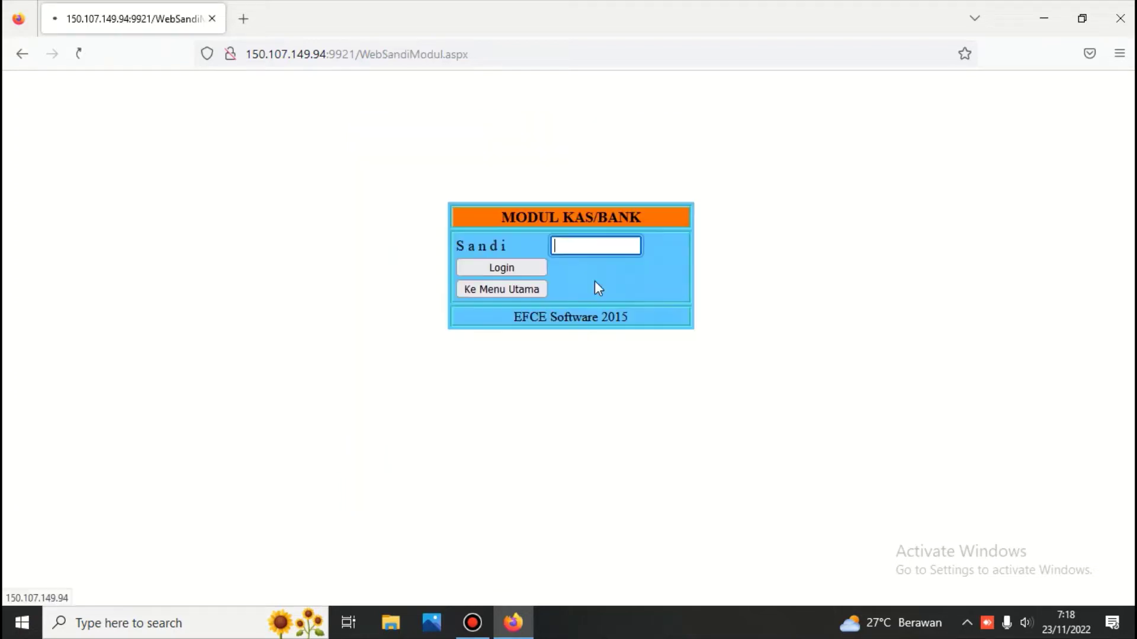
{"action": "type", "text": "••••"}
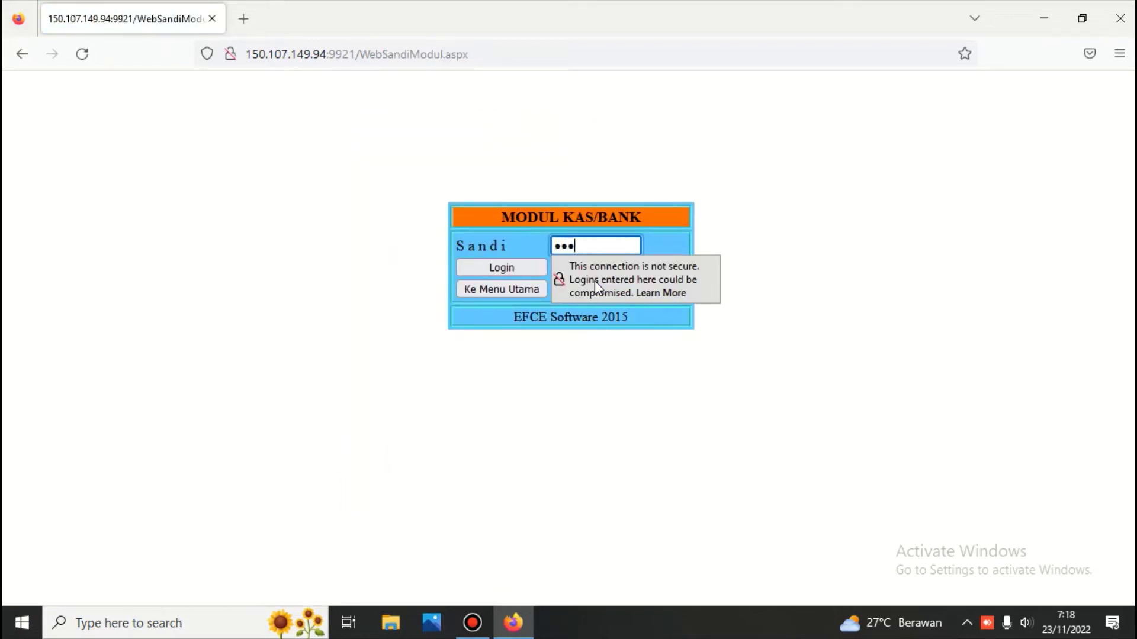
{"action": "key", "text": "Return"}
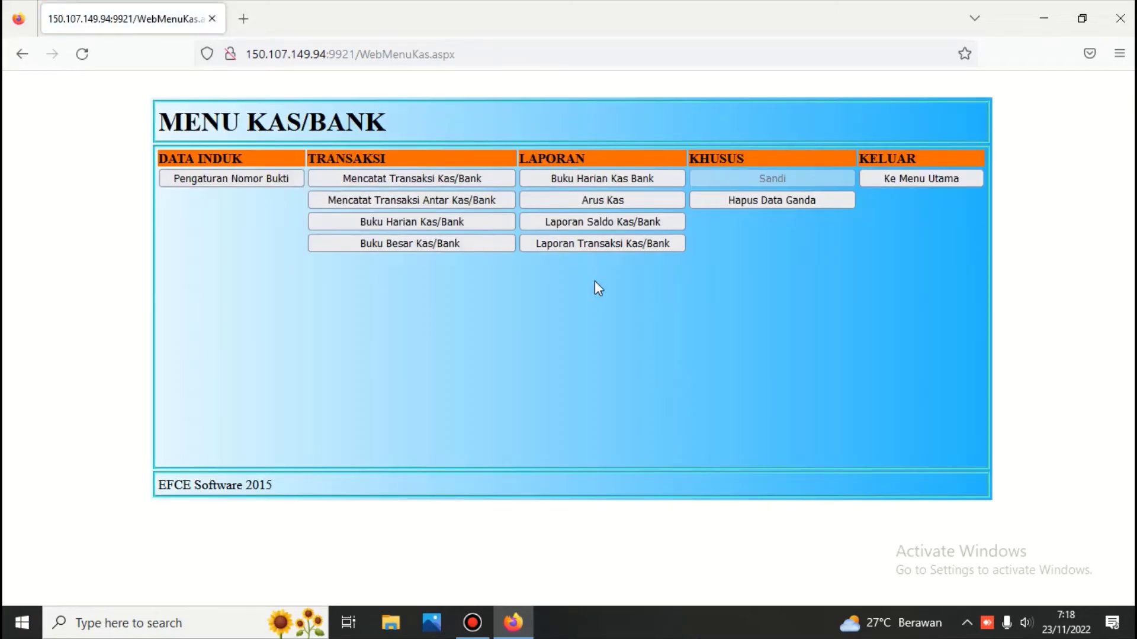
{"action": "left_click", "coordinate": [587, 224]}
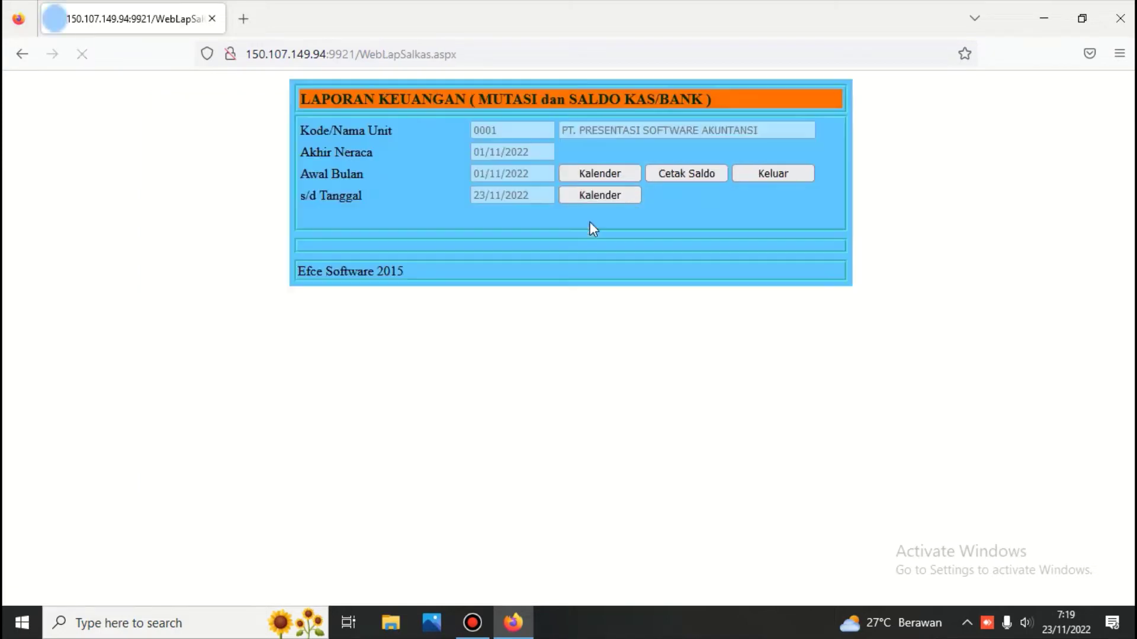
{"action": "left_click", "coordinate": [670, 172]}
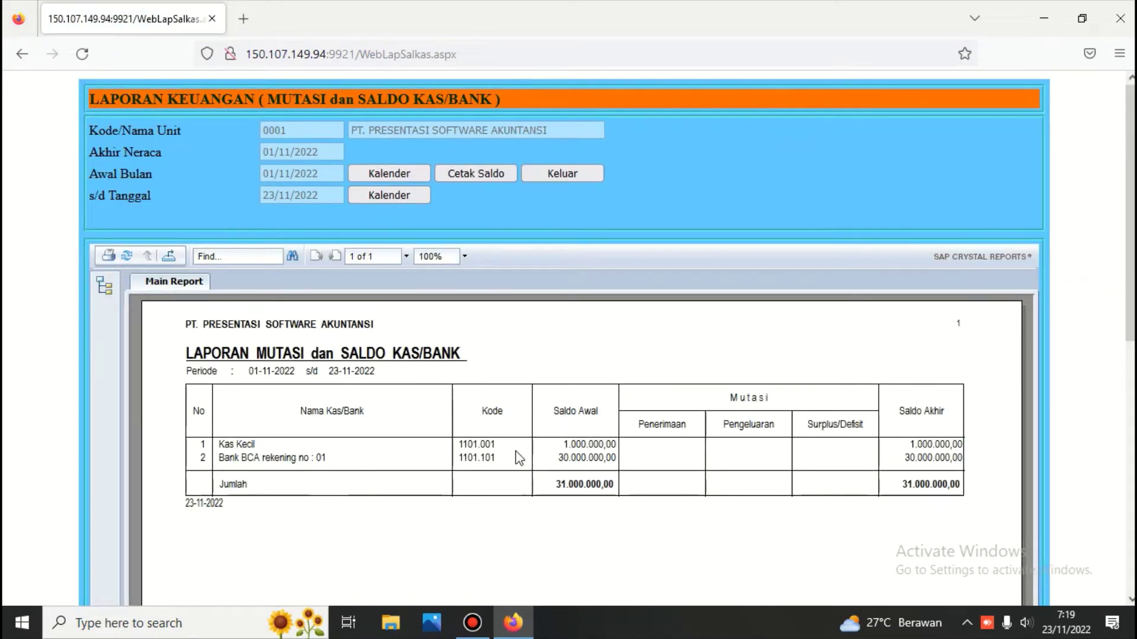
{"action": "left_click", "coordinate": [565, 173]}
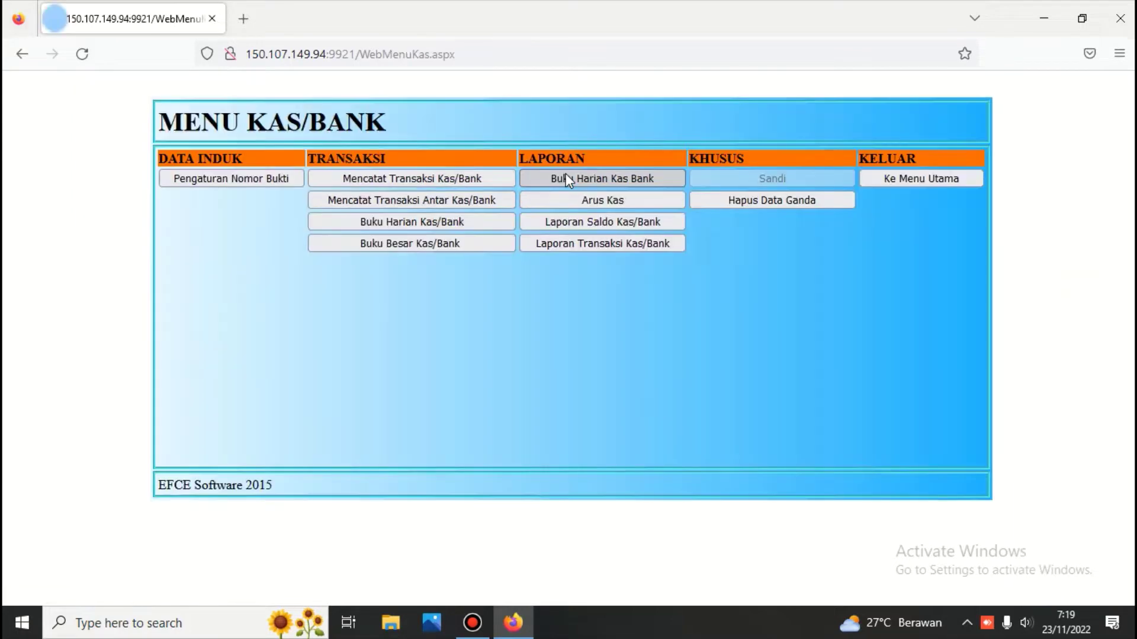
Start a new Mencatat Transaksi Kas/Bank voucher for account 1101.101 Bank BCA rekening no : 01.
{"action": "left_click", "coordinate": [411, 177]}
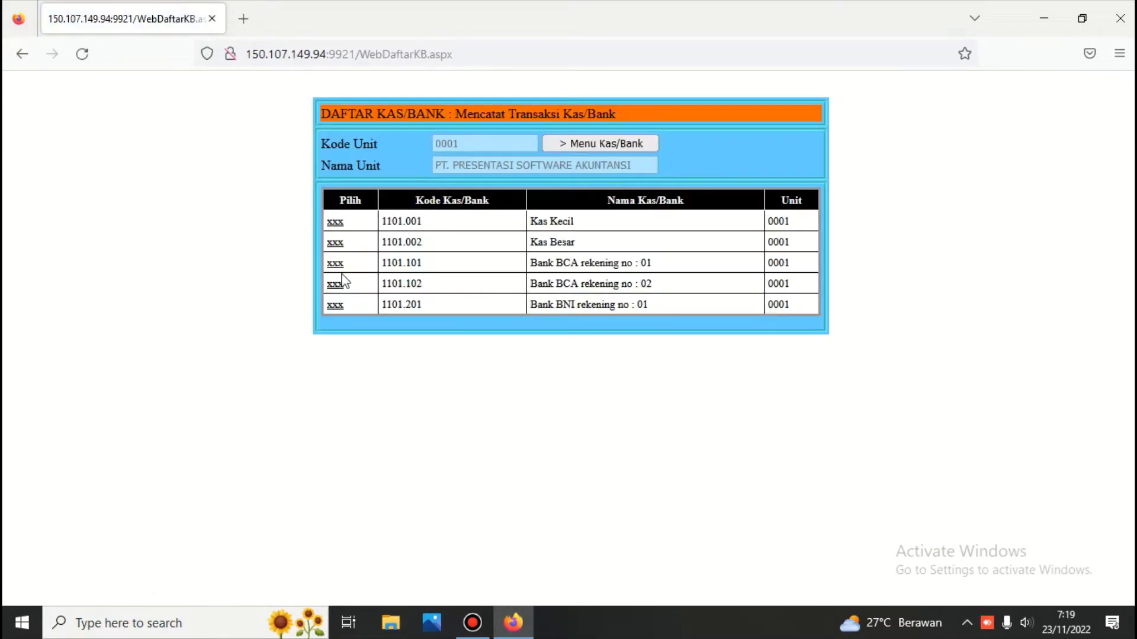
{"action": "left_click", "coordinate": [341, 264]}
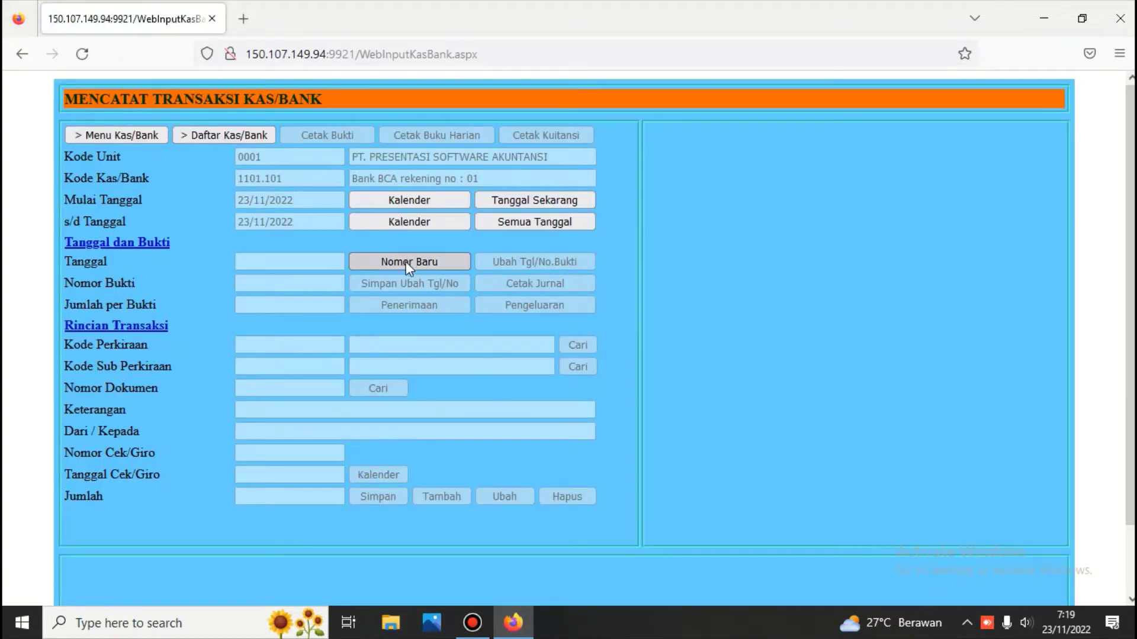
{"action": "left_click", "coordinate": [405, 262]}
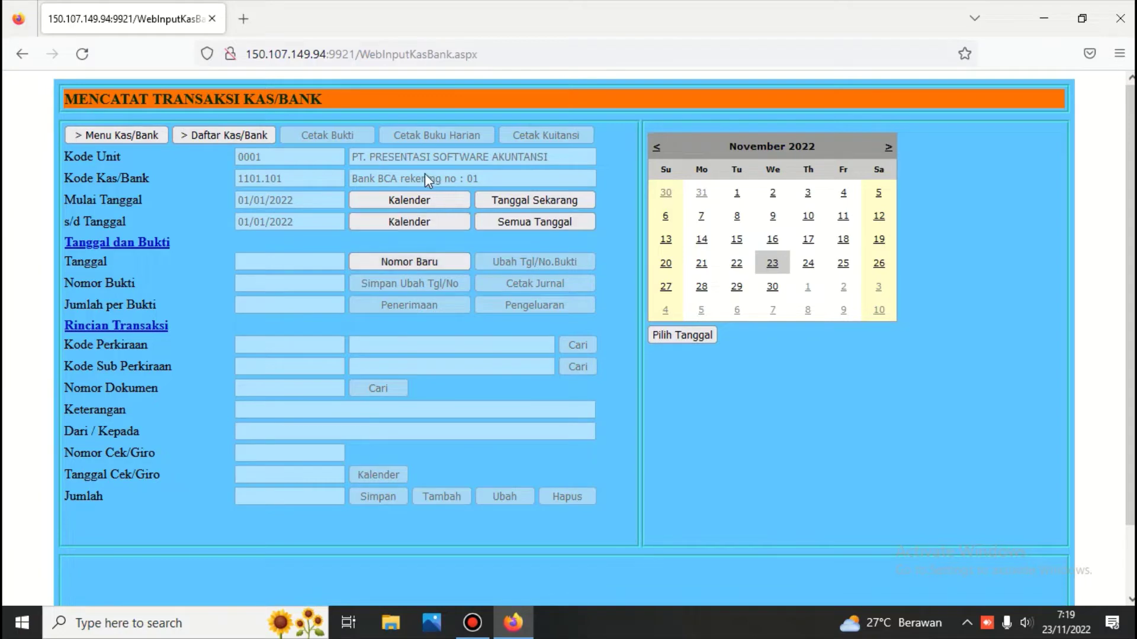
Date the voucher 12/11/2022 as a receipt on account 1102.001 Piutang Usaha for PT. MERDEKA.
{"action": "left_click", "coordinate": [879, 217]}
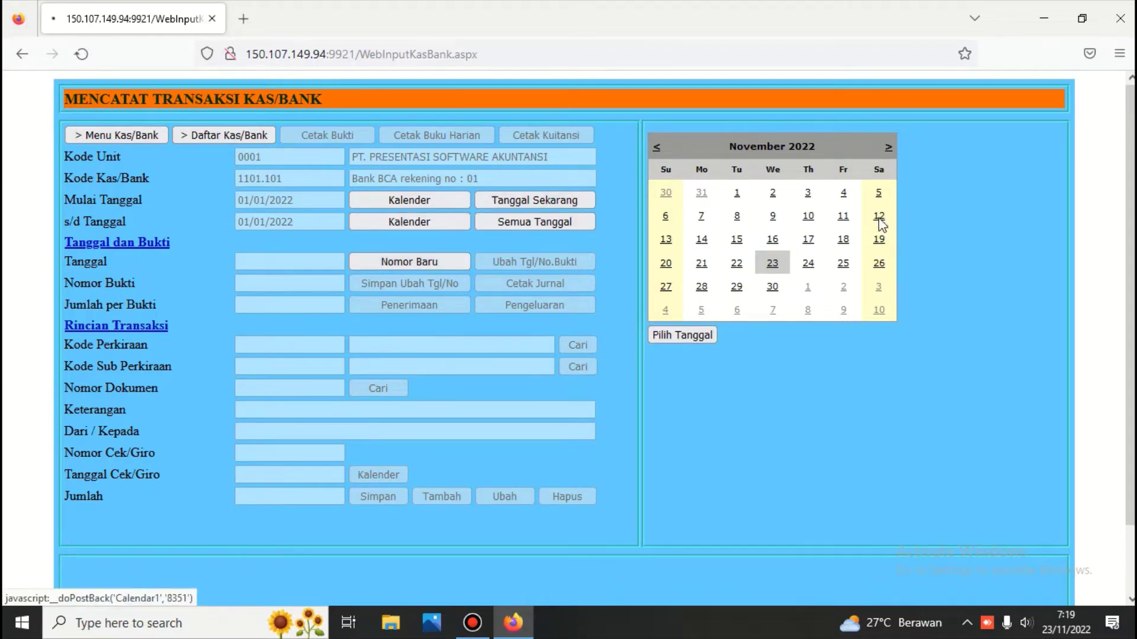
{"action": "left_click", "coordinate": [421, 305]}
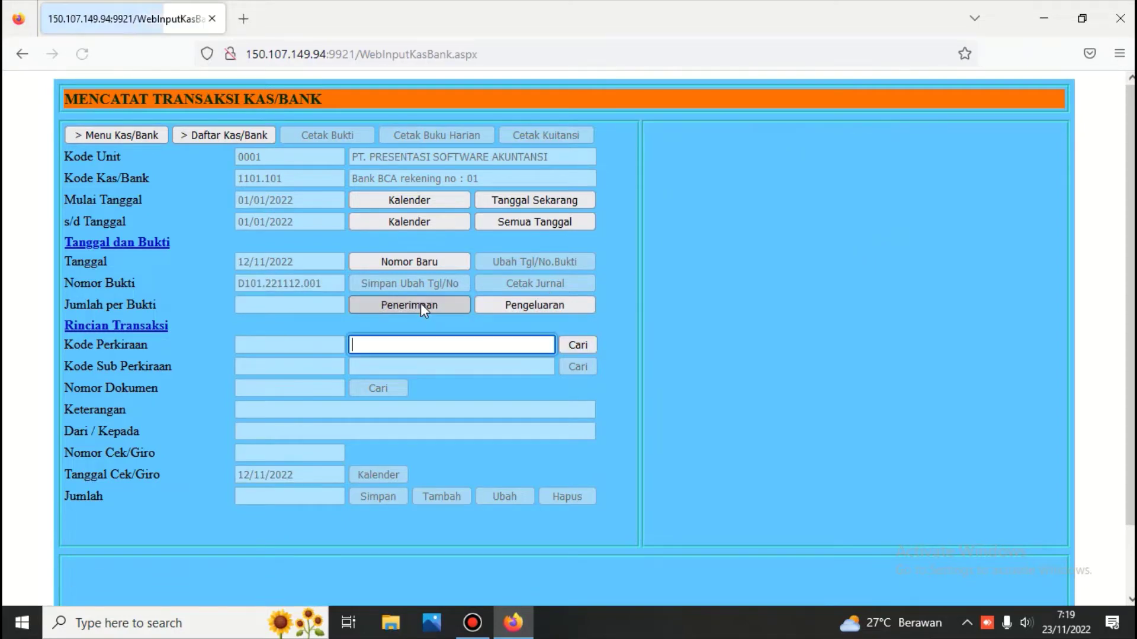
{"action": "left_click", "coordinate": [577, 346]}
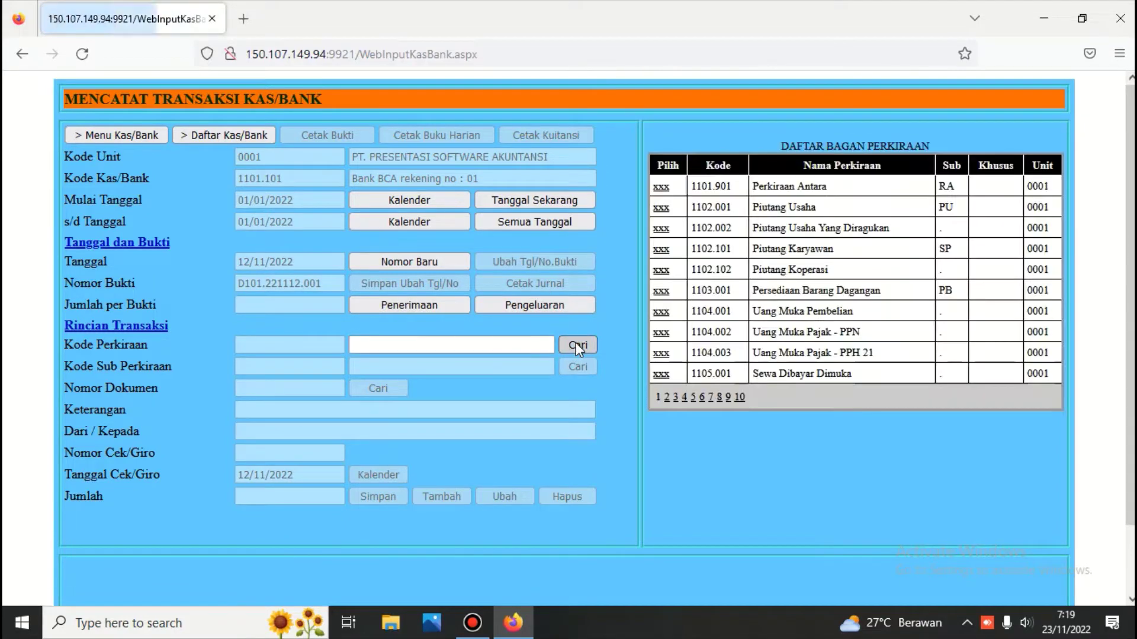
{"action": "left_click", "coordinate": [661, 207]}
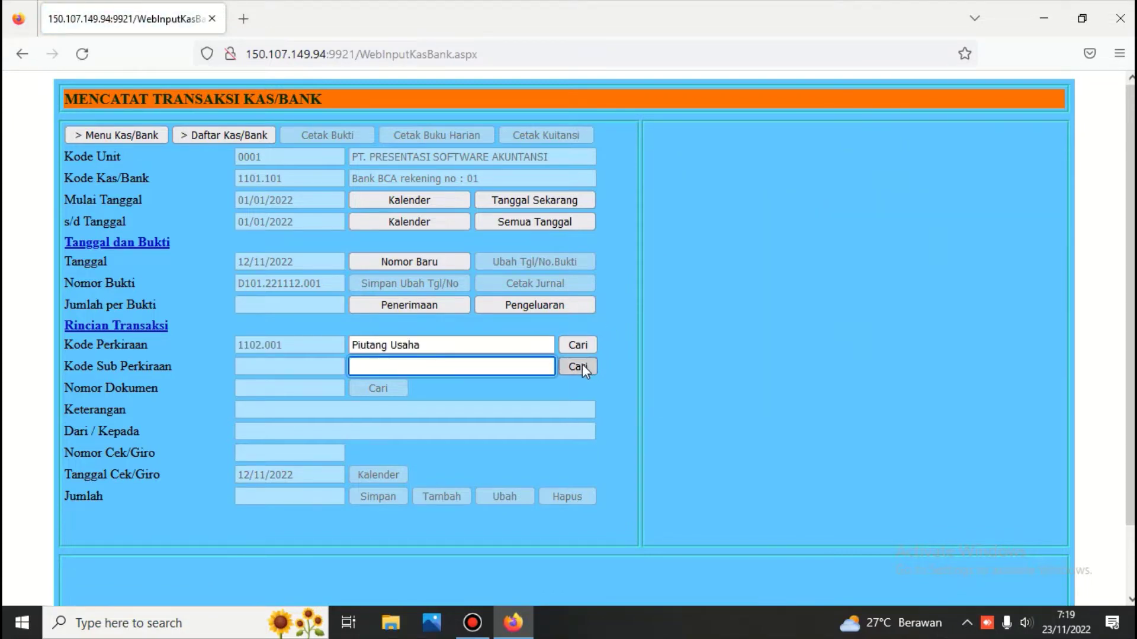
{"action": "left_click", "coordinate": [577, 367]}
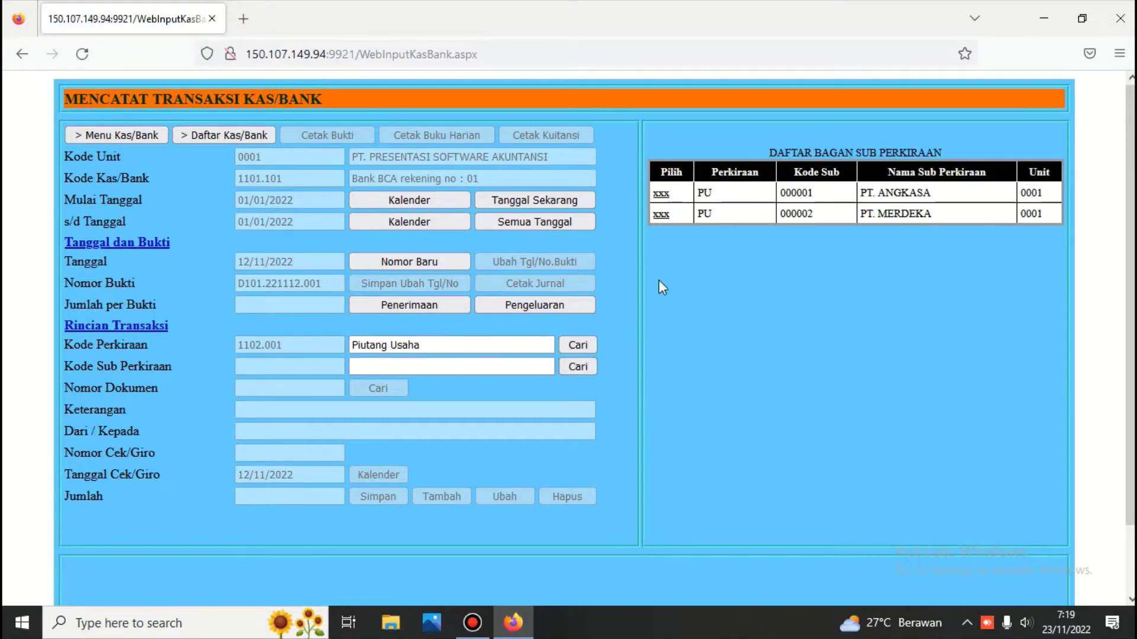
{"action": "left_click", "coordinate": [661, 214]}
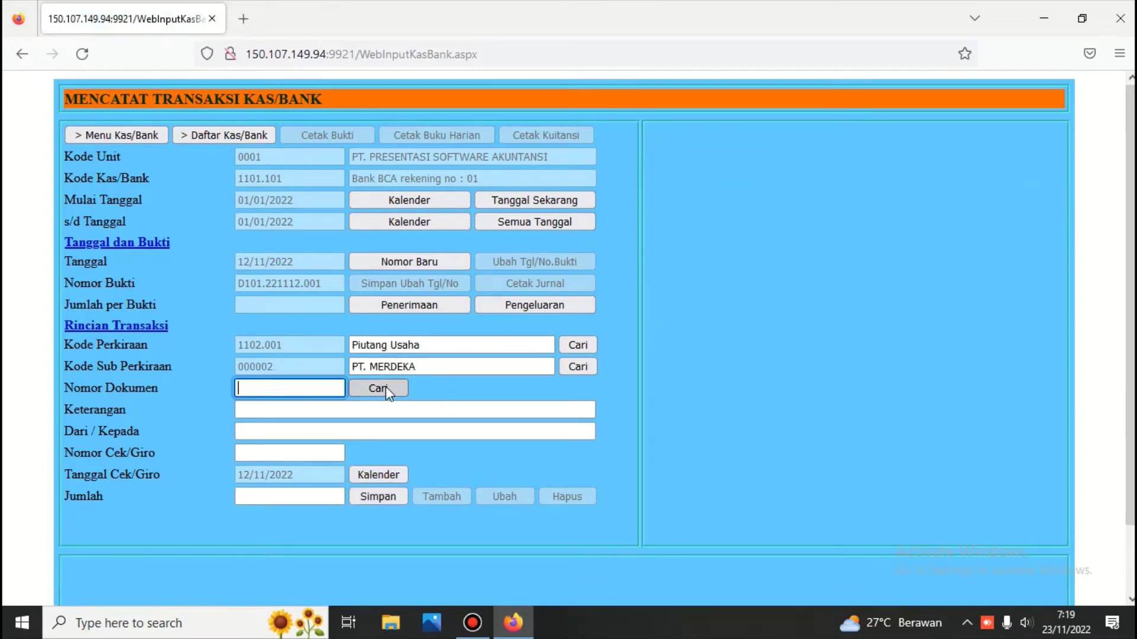
Apply invoice 01J.221111.001 for 4.400.000,00, describe it as 'Penerimaan piutang', and save.
{"action": "left_click", "coordinate": [382, 389]}
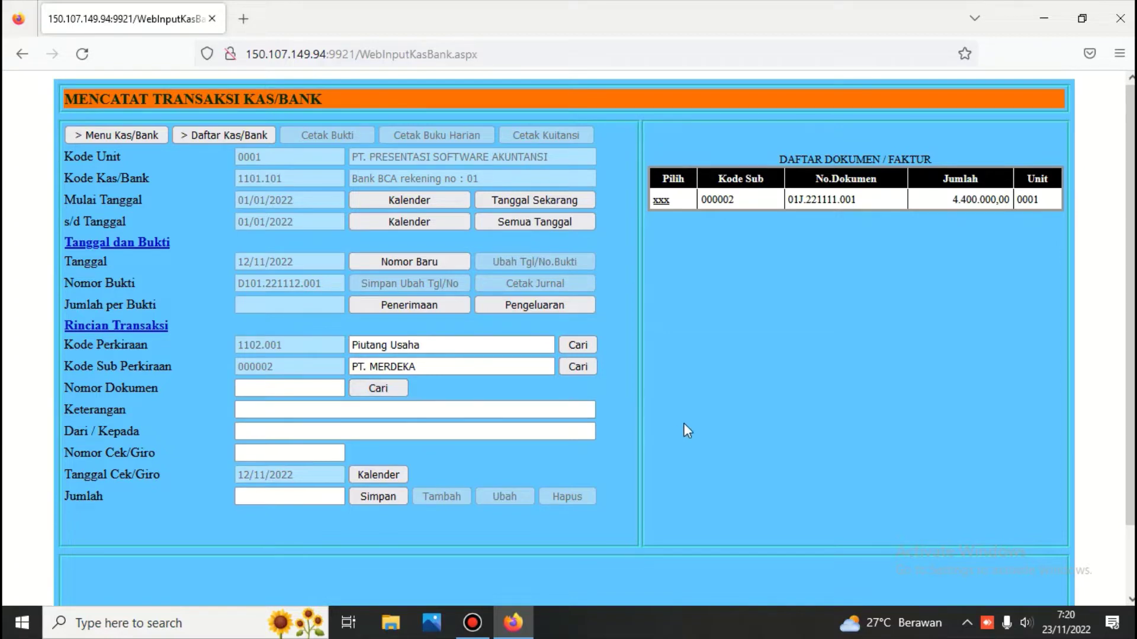
{"action": "left_click", "coordinate": [661, 202]}
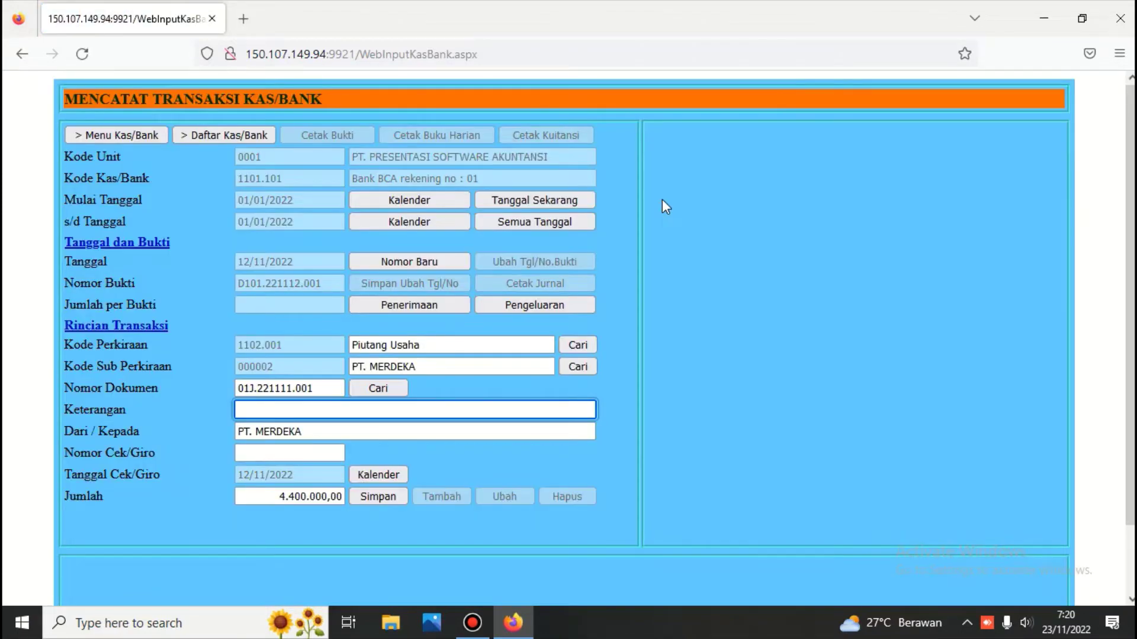
{"action": "type", "text": "P"}
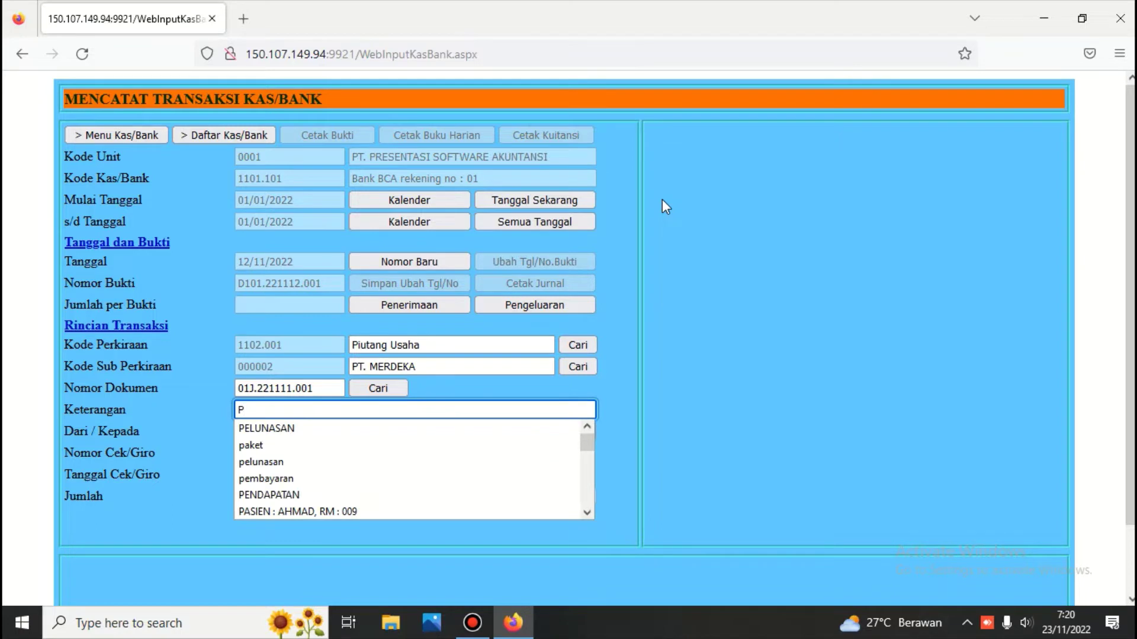
{"action": "type", "text": "eneri"}
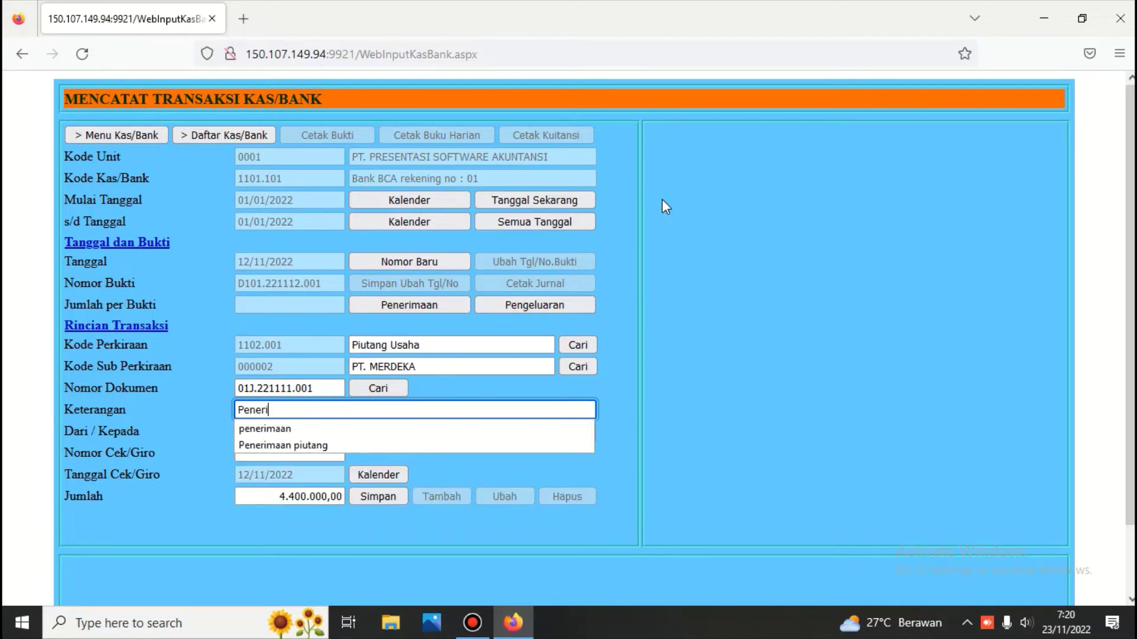
{"action": "type", "text": "maan"}
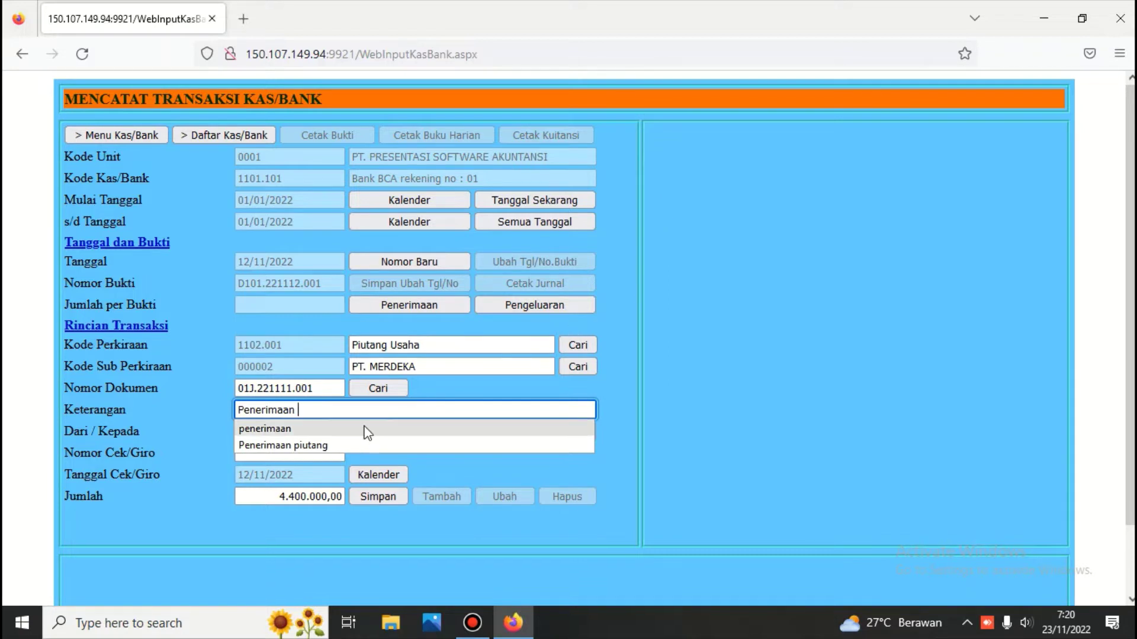
{"action": "left_click", "coordinate": [330, 445]}
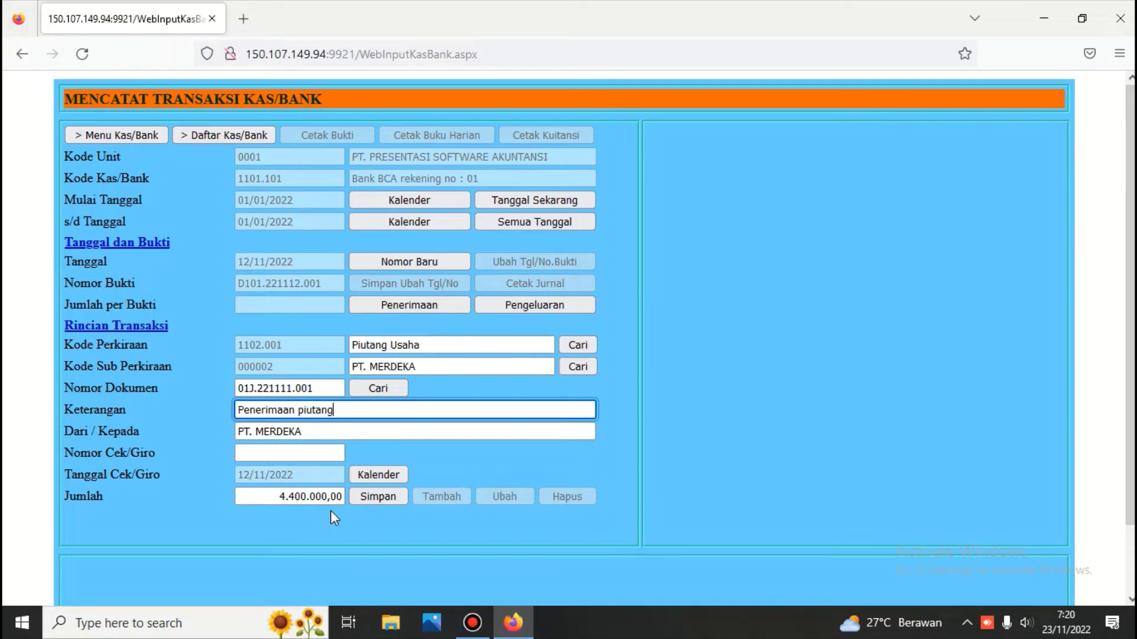
{"action": "left_click", "coordinate": [382, 498]}
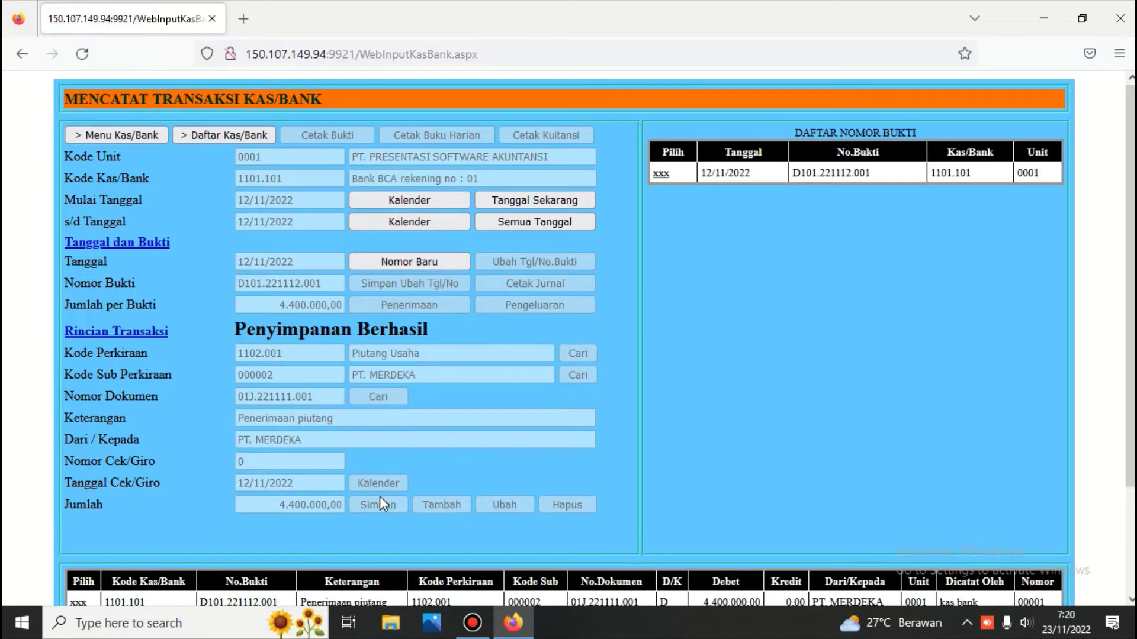
{"action": "scroll", "coordinate": [629, 441], "scroll_direction": "down", "scroll_amount": 3}
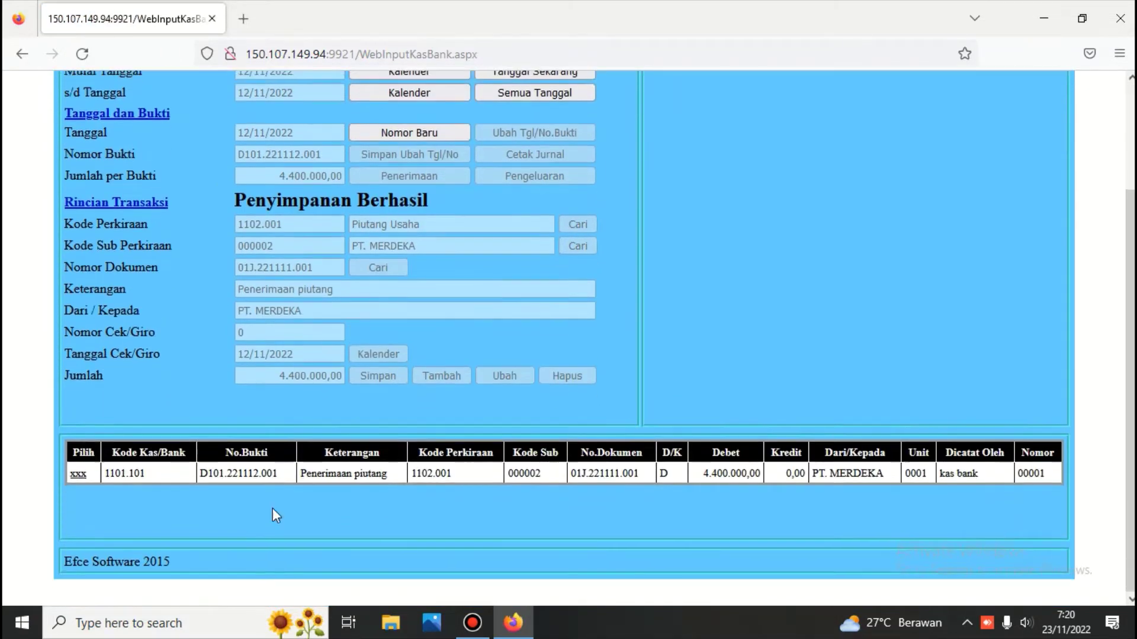
{"action": "scroll", "coordinate": [601, 285], "scroll_direction": "up", "scroll_amount": 3}
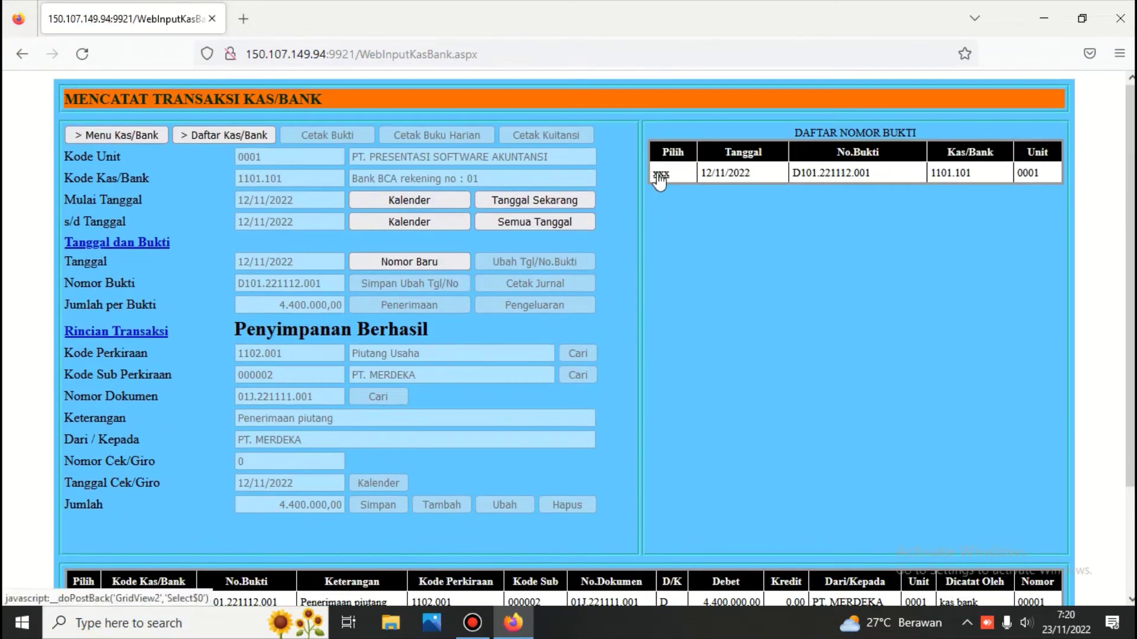
{"action": "left_click", "coordinate": [660, 174]}
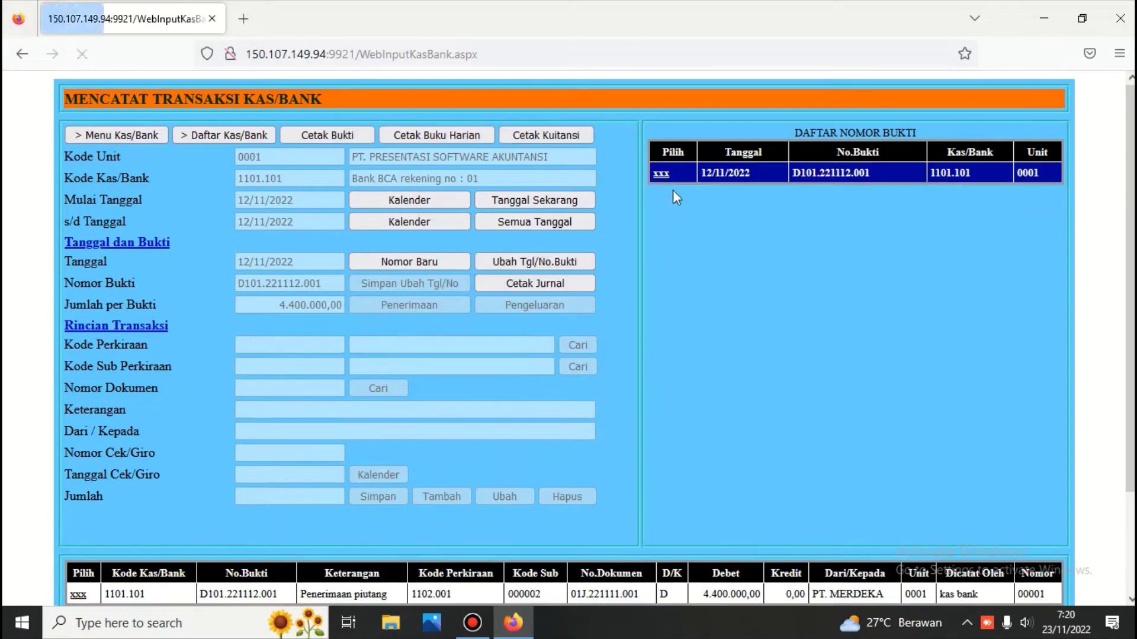
{"action": "left_click", "coordinate": [328, 136]}
{"action": "scroll", "coordinate": [328, 136], "scroll_direction": "down", "scroll_amount": 4}
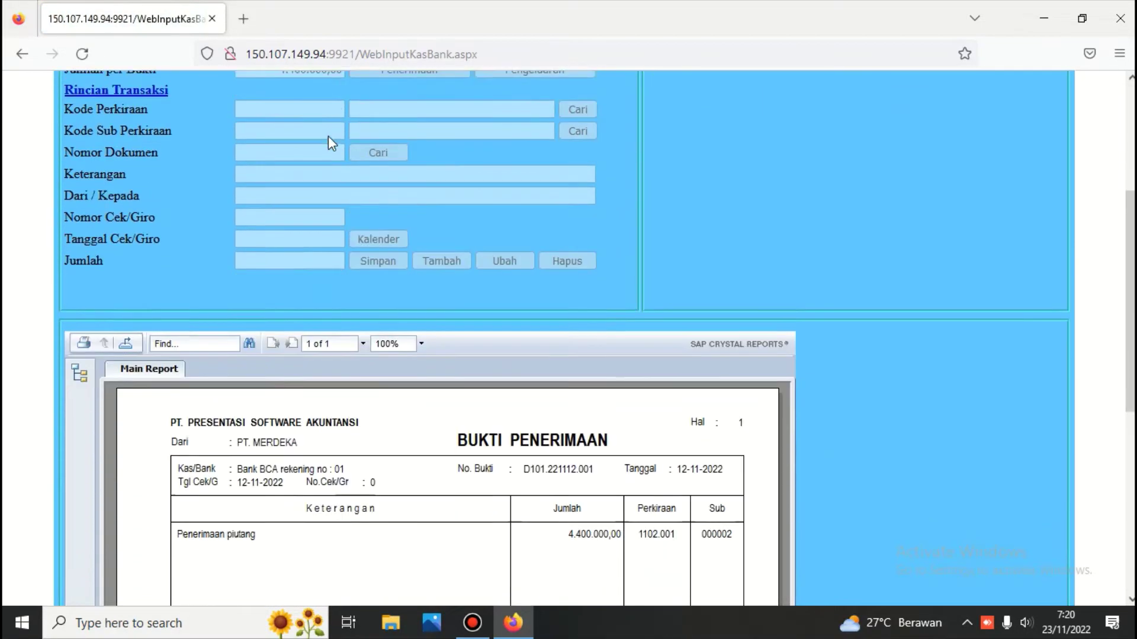
{"action": "scroll", "coordinate": [328, 140], "scroll_direction": "down", "scroll_amount": 3}
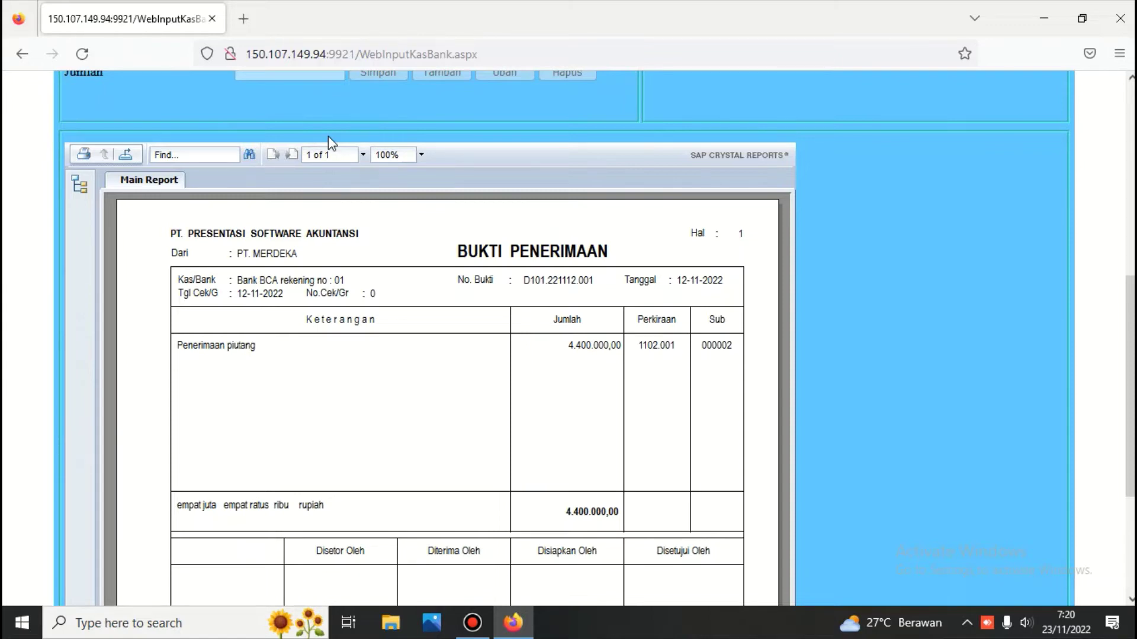
{"action": "scroll", "coordinate": [552, 242], "scroll_direction": "up", "scroll_amount": 6}
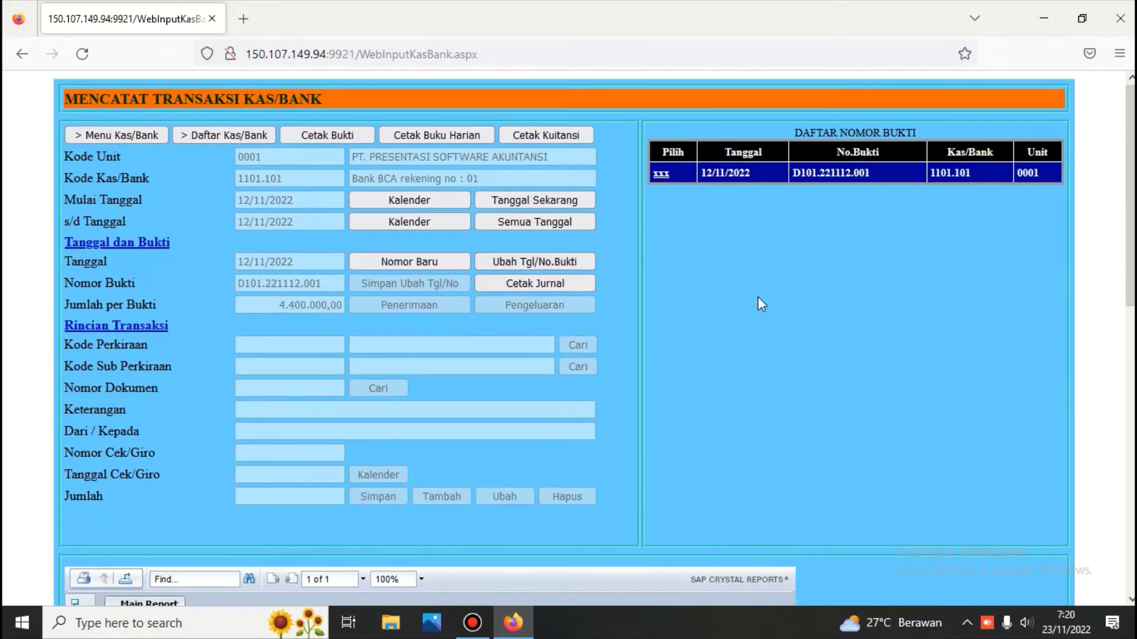
Start a 12/11/2022 bank payment on account 2101.001 Hutang Usaha for PT. BAHAN MAKANAN.
{"action": "left_click", "coordinate": [392, 261]}
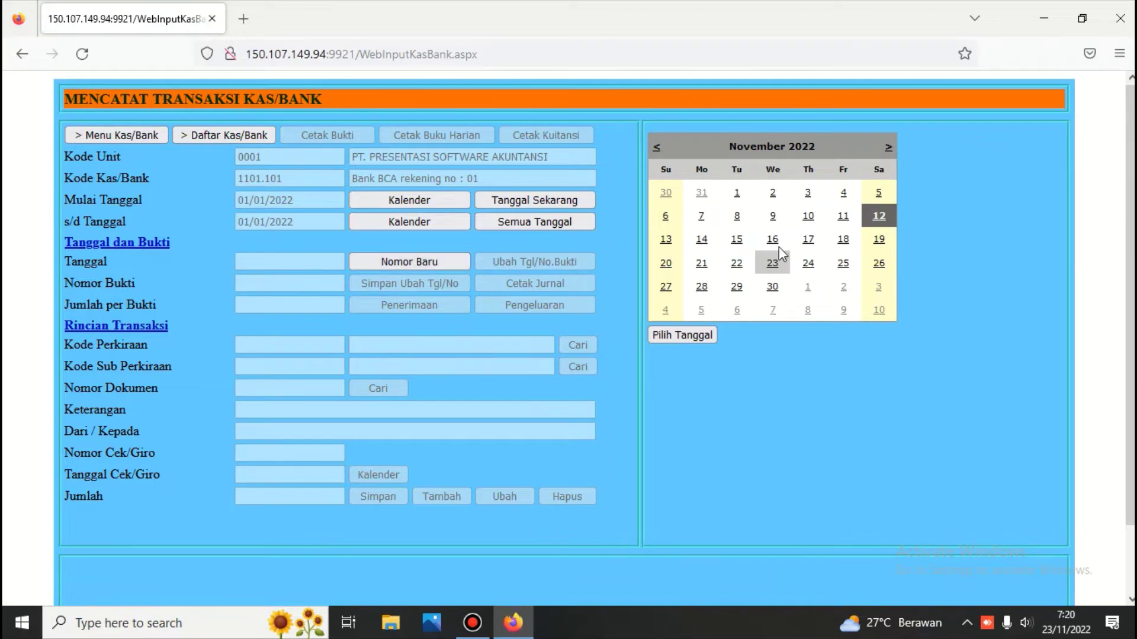
{"action": "left_click", "coordinate": [687, 335]}
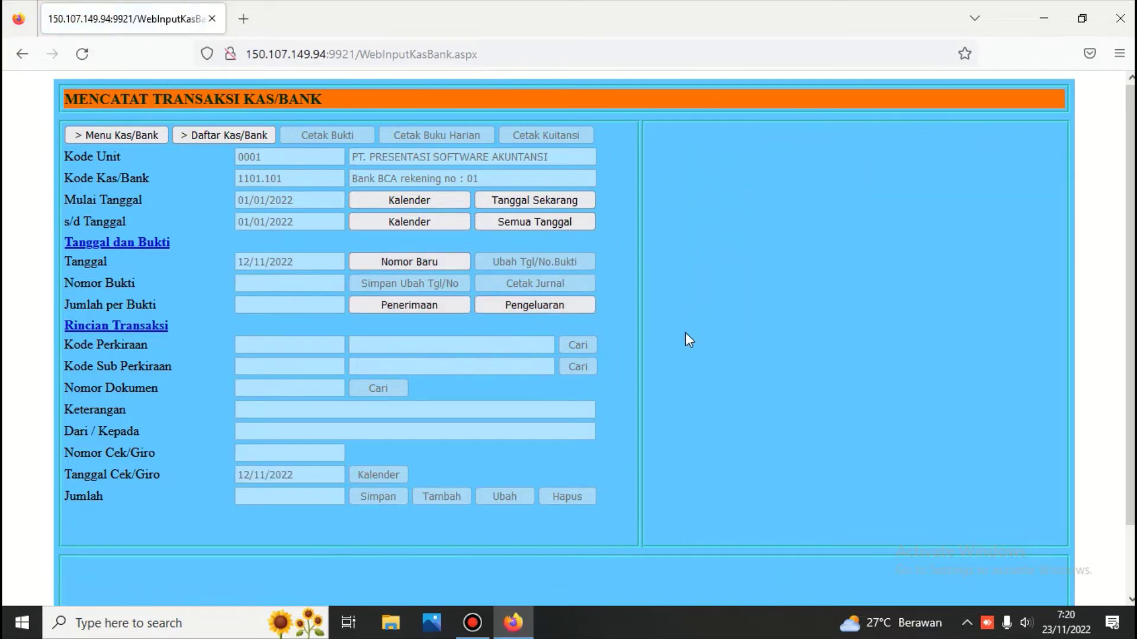
{"action": "left_click", "coordinate": [577, 307]}
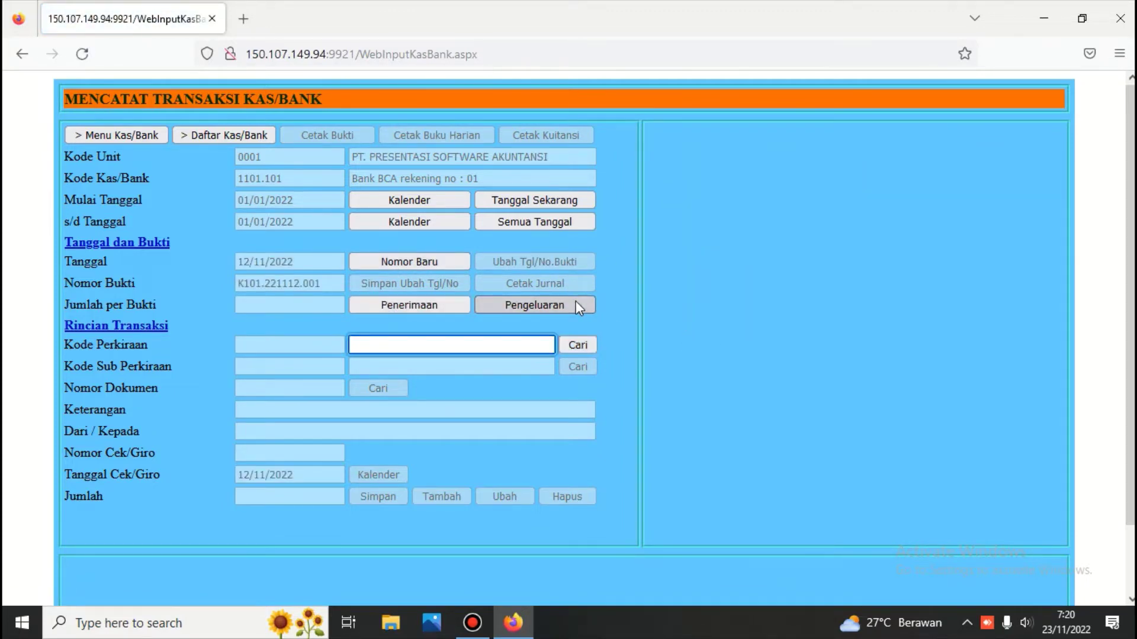
{"action": "type", "text": "hutang"}
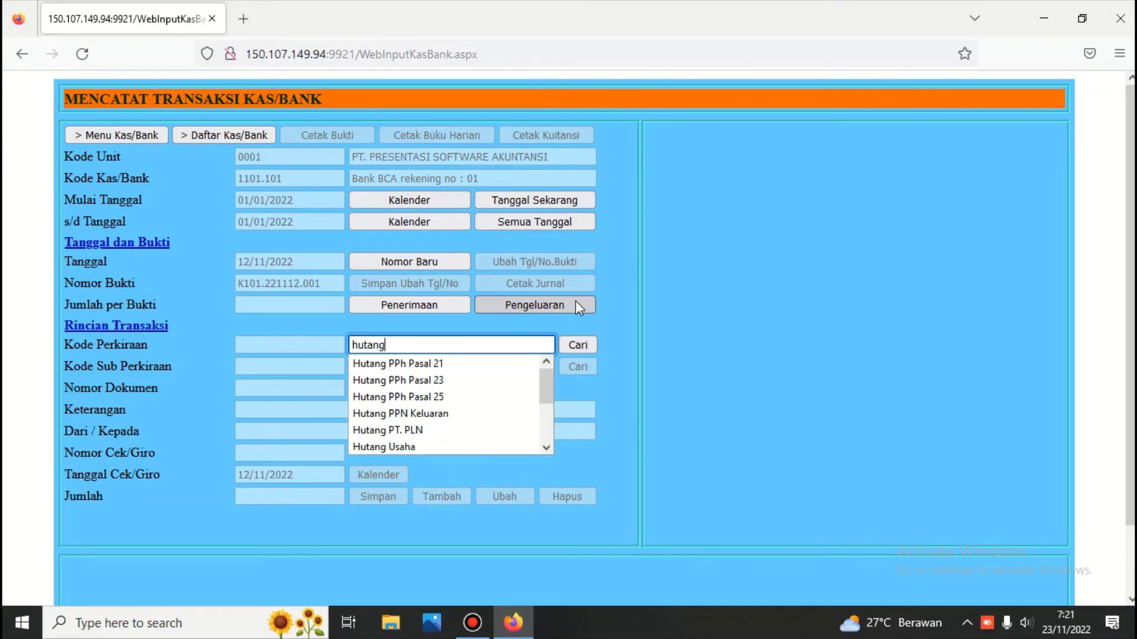
{"action": "left_click", "coordinate": [577, 348]}
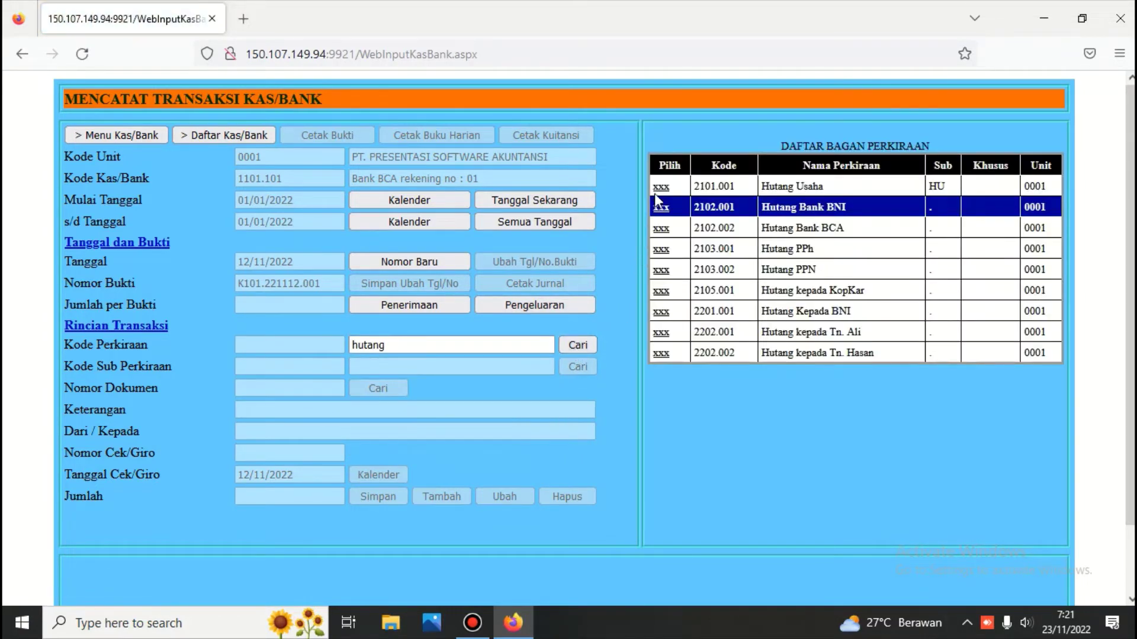
{"action": "left_click", "coordinate": [660, 188]}
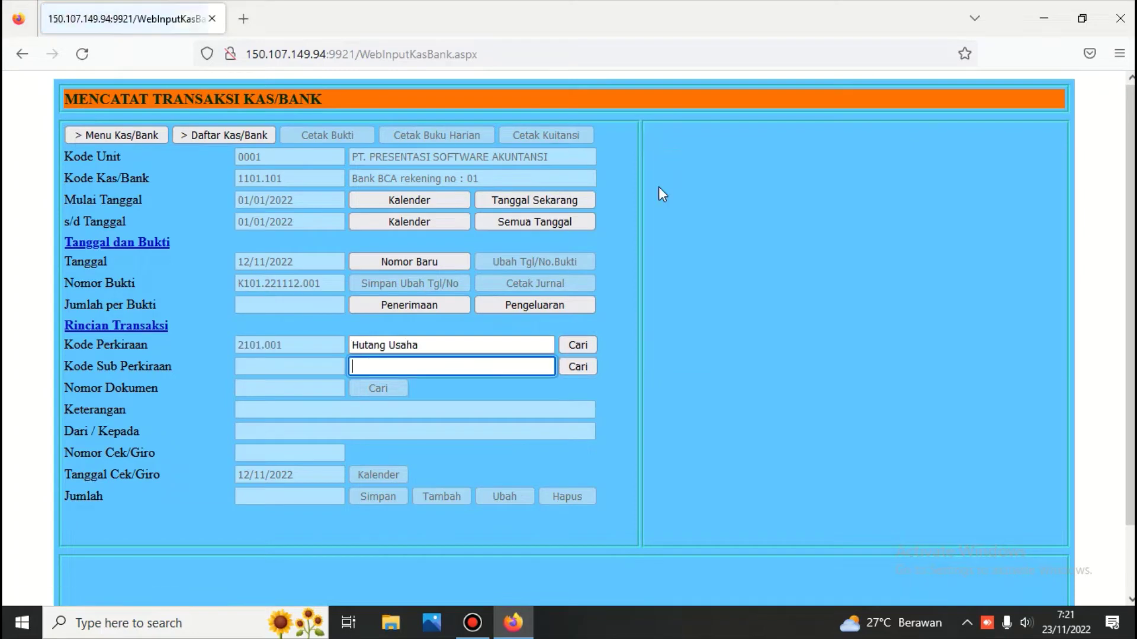
{"action": "left_click", "coordinate": [580, 368]}
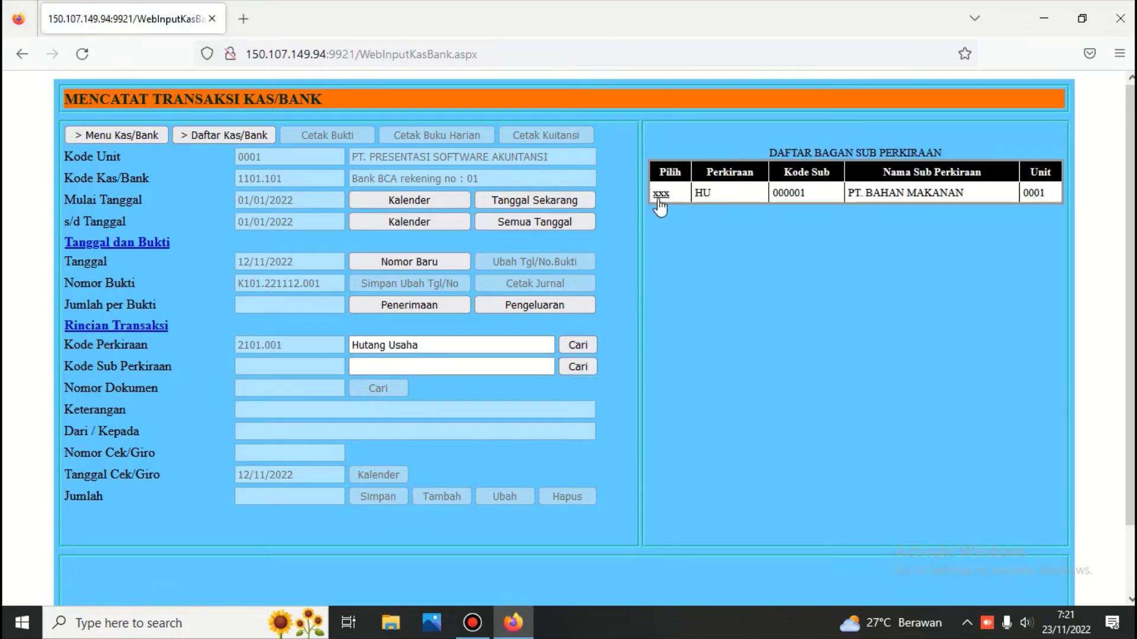
{"action": "left_click", "coordinate": [659, 192]}
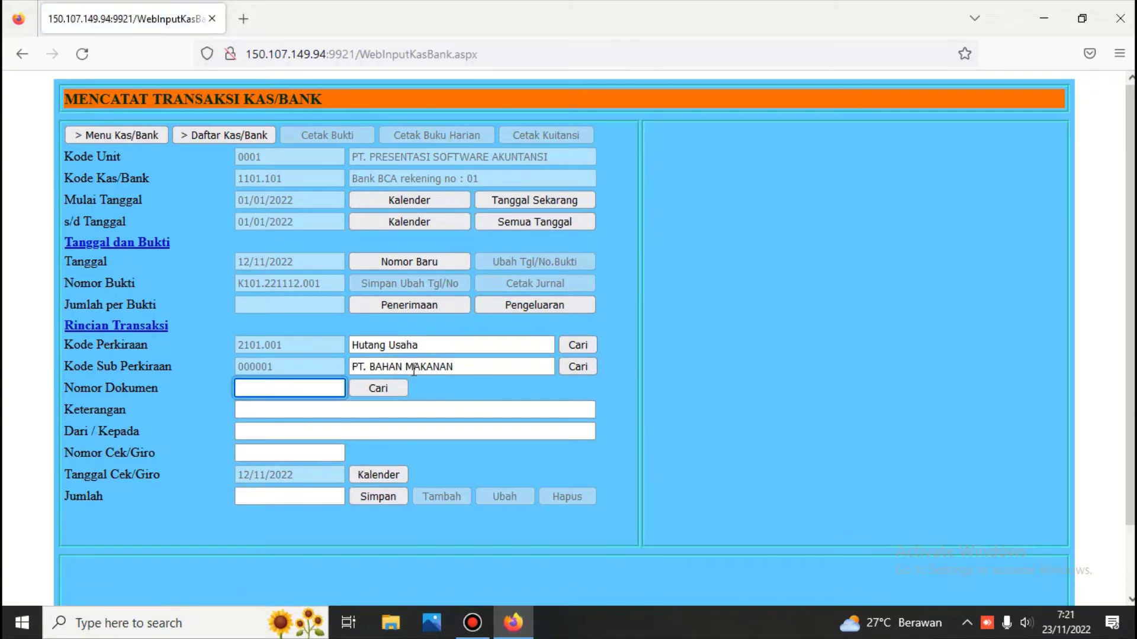
Pay the 5.300.000,00 document with description 'pelunasan hutang' and save the line.
{"action": "left_click", "coordinate": [392, 389]}
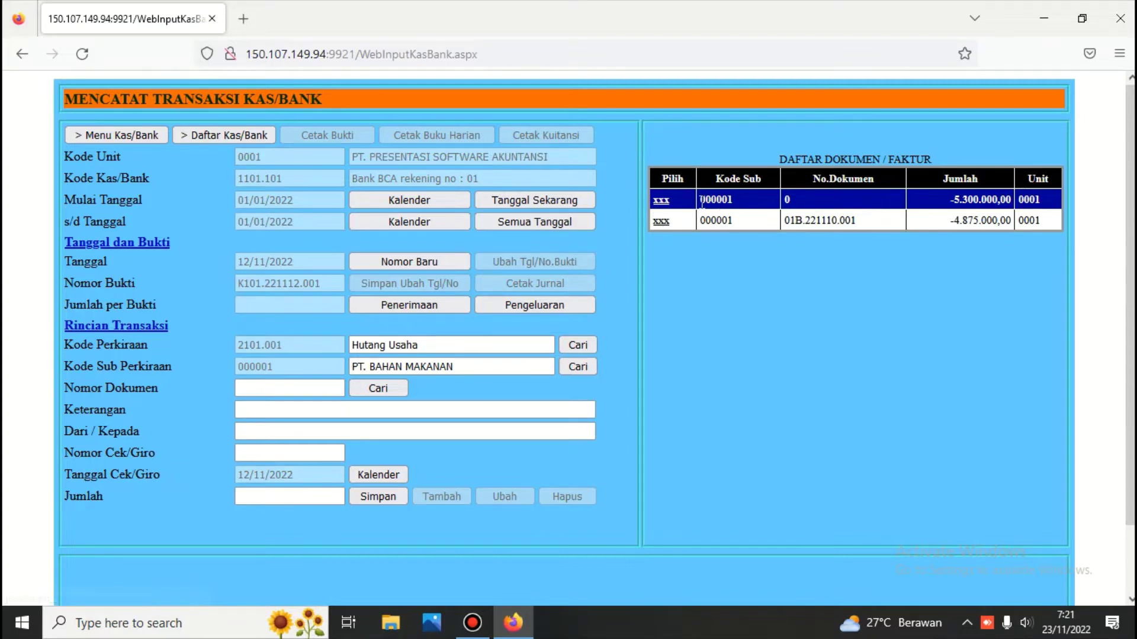
{"action": "left_click", "coordinate": [657, 202]}
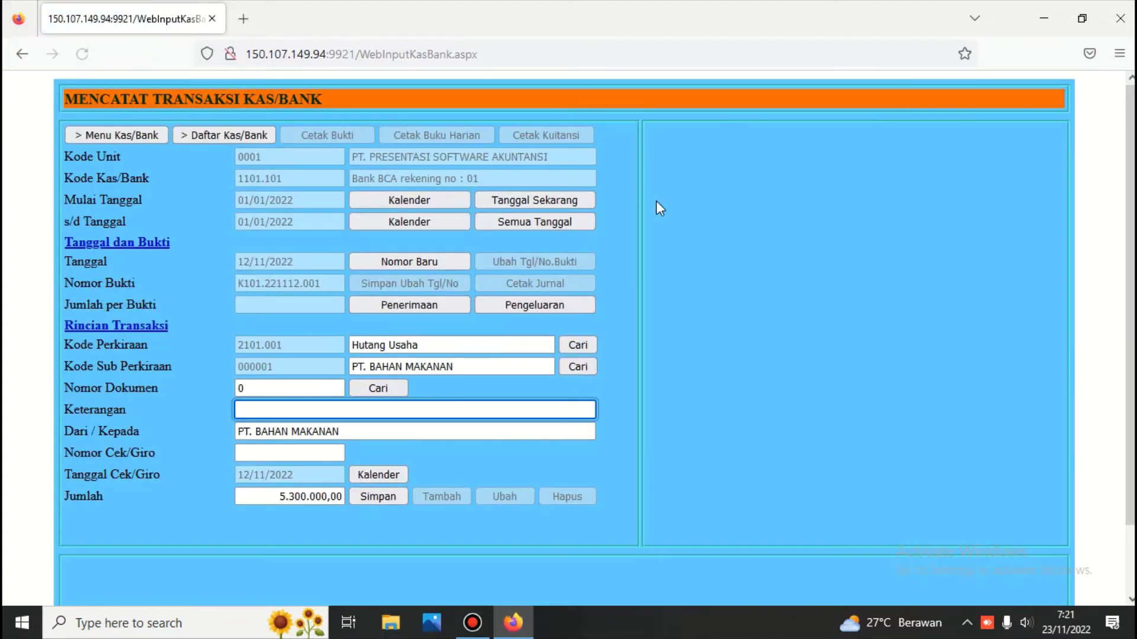
{"action": "type", "text": "p"}
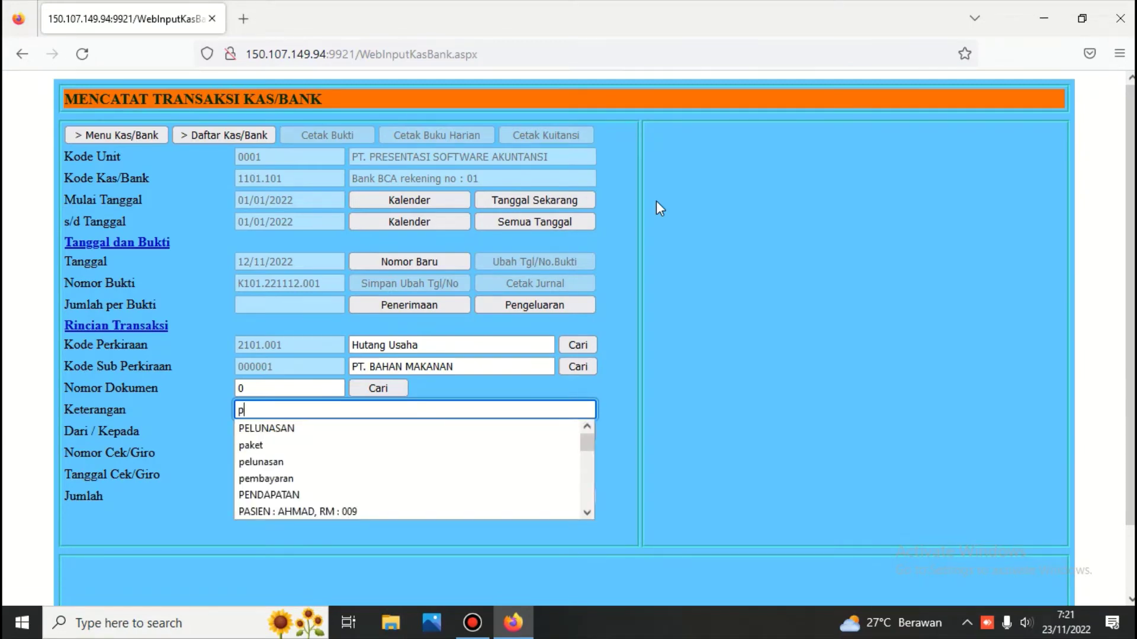
{"action": "left_click", "coordinate": [310, 464]}
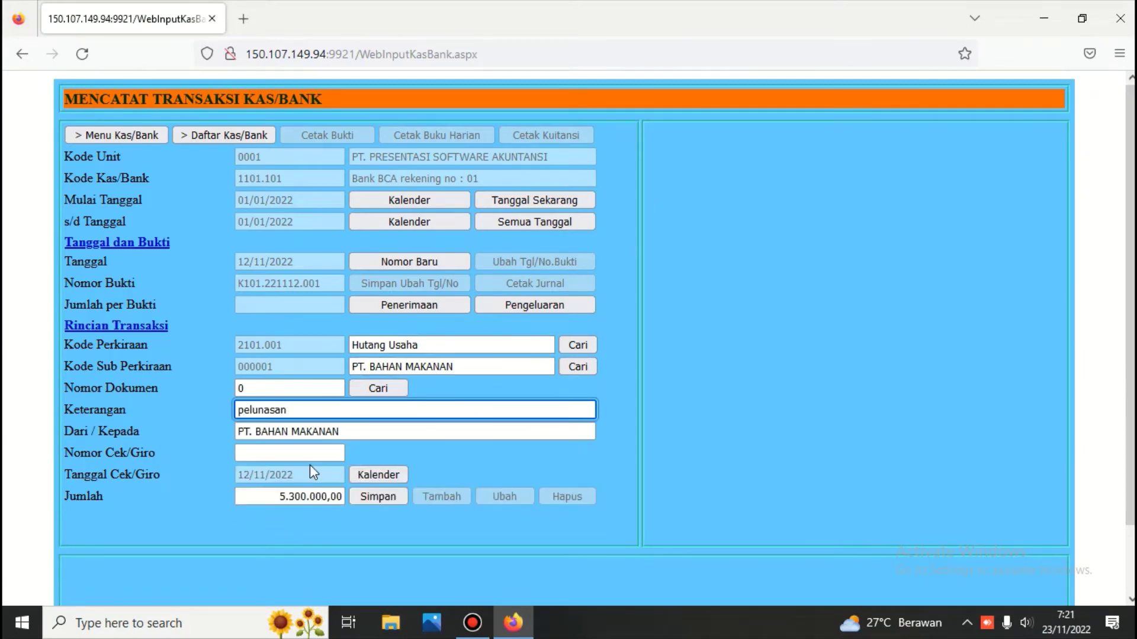
{"action": "type", "text": "hutang"}
{"action": "left_click", "coordinate": [371, 495]}
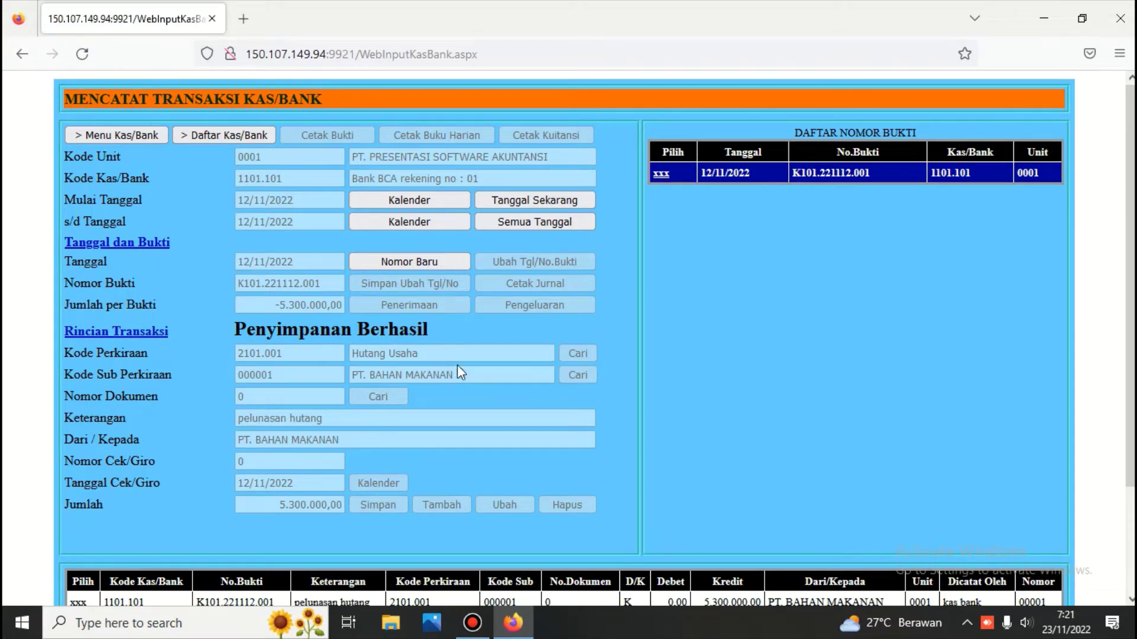
Reload the saved line and re-select account 2101.001 with sub-account PT. BAHAN MAKANAN.
{"action": "scroll", "coordinate": [482, 398], "scroll_direction": "down", "scroll_amount": 2}
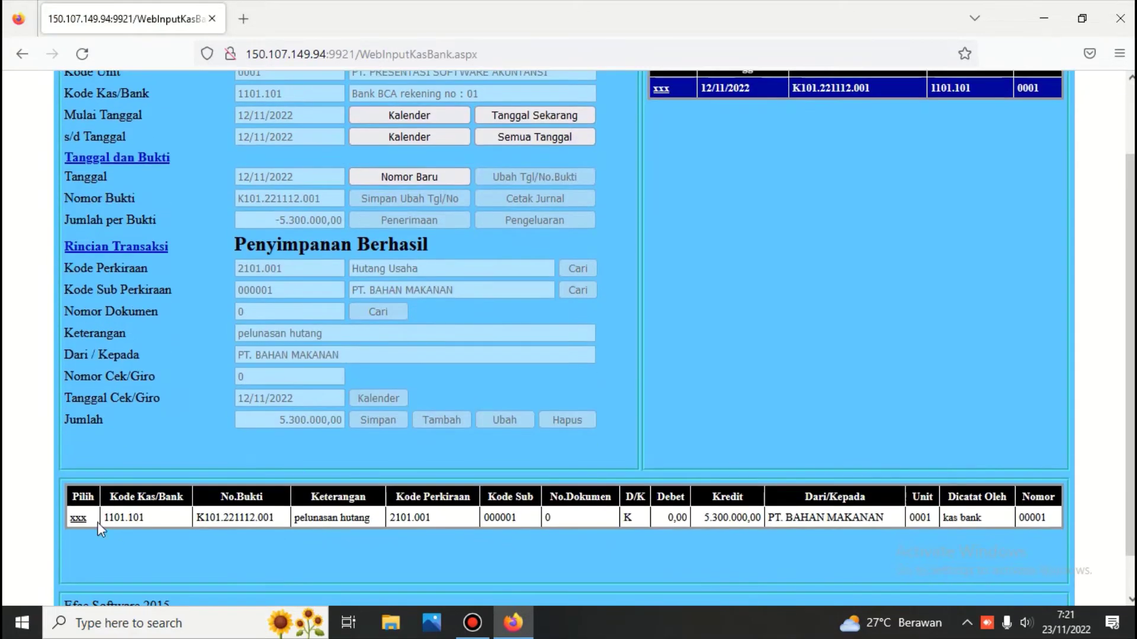
{"action": "left_click", "coordinate": [81, 519]}
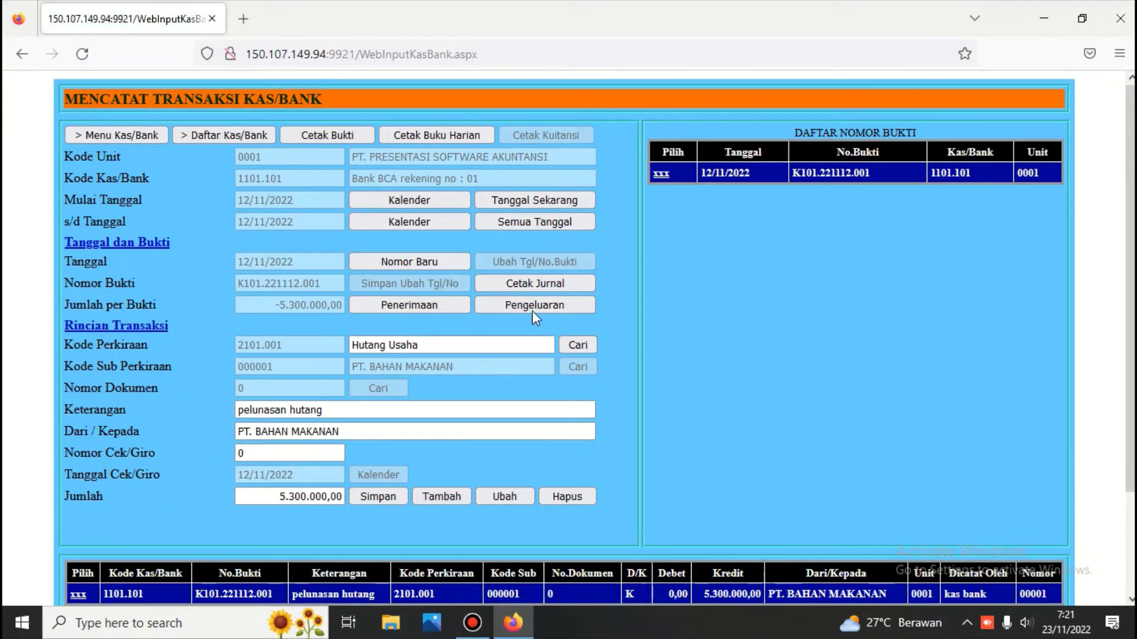
{"action": "left_click", "coordinate": [578, 348]}
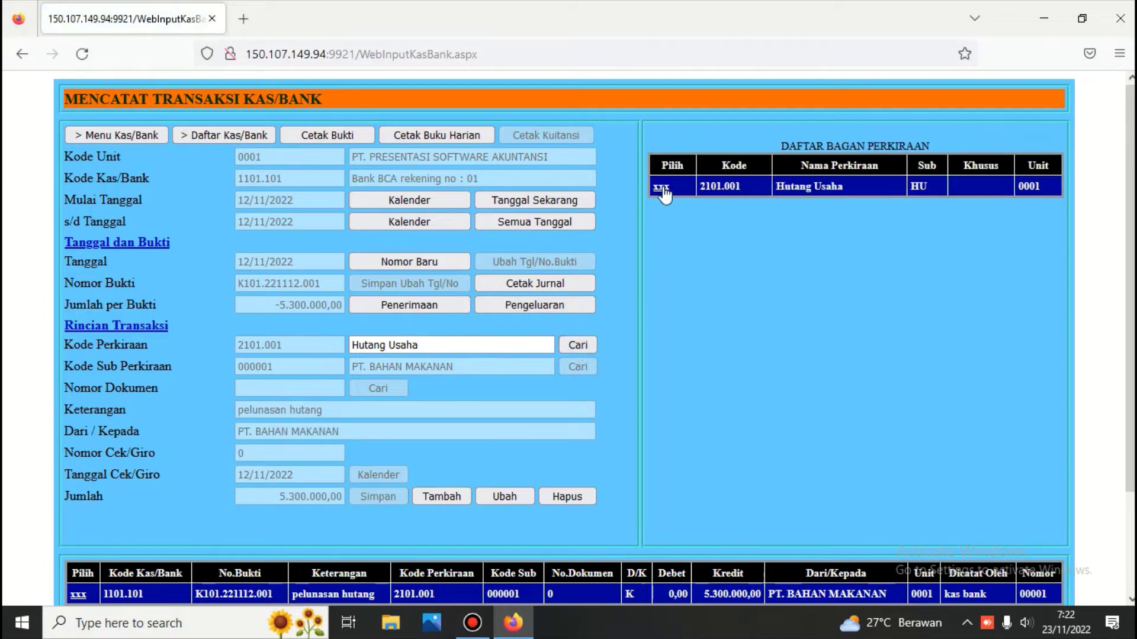
{"action": "left_click", "coordinate": [661, 188]}
{"action": "left_click", "coordinate": [572, 368]}
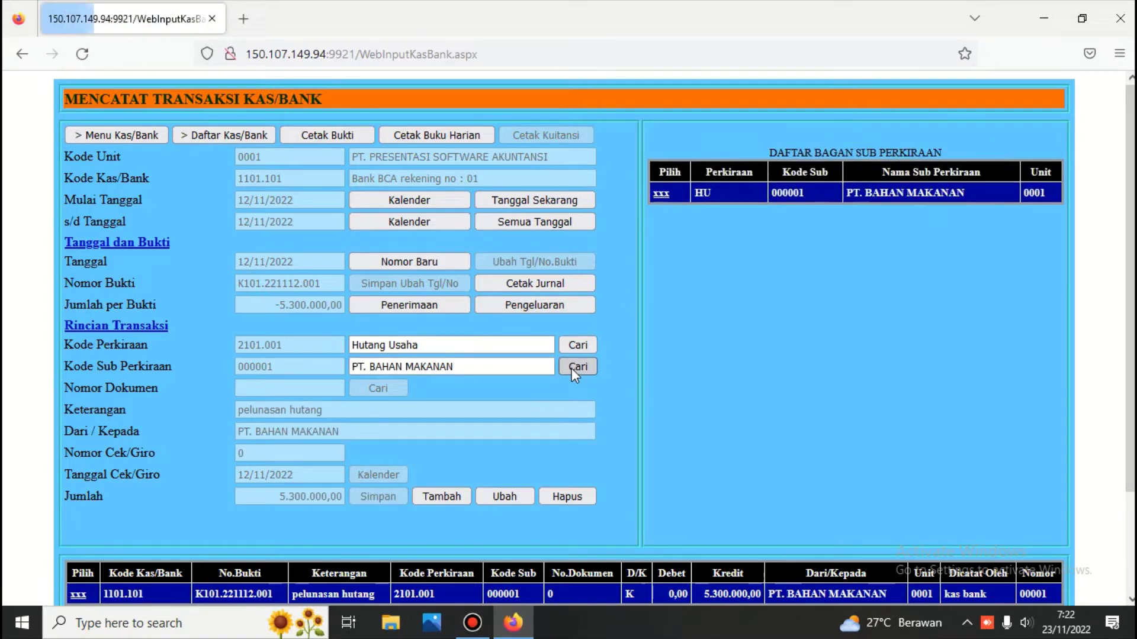
{"action": "left_click", "coordinate": [660, 194]}
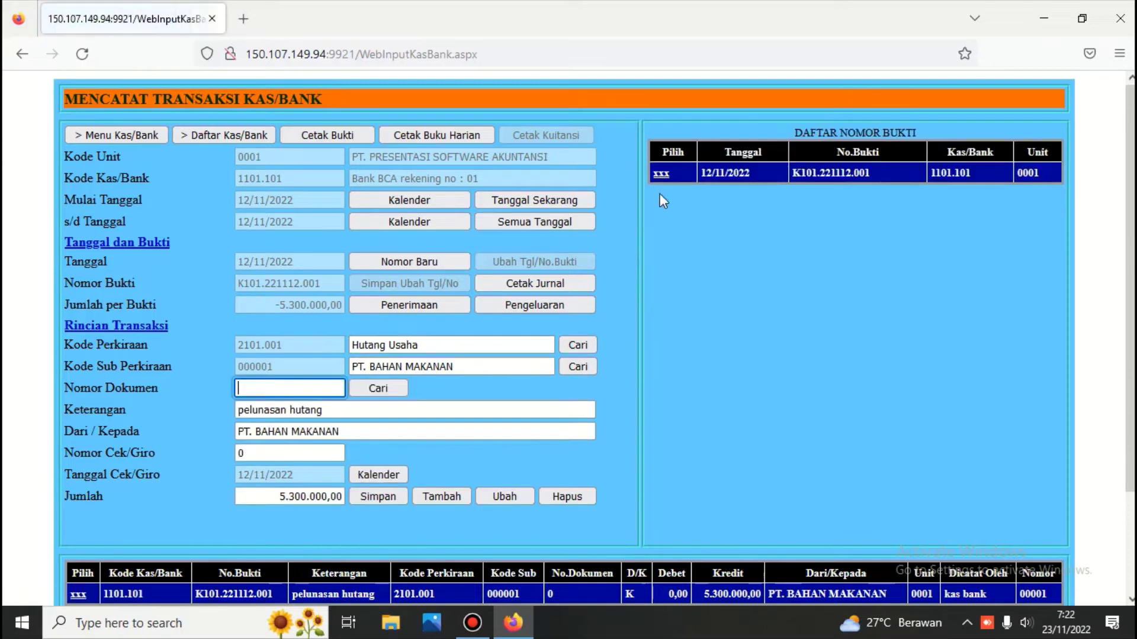
Settle invoice 01B.221110.001 for 4.000.000,00 and save it as the second line.
{"action": "left_click", "coordinate": [395, 392]}
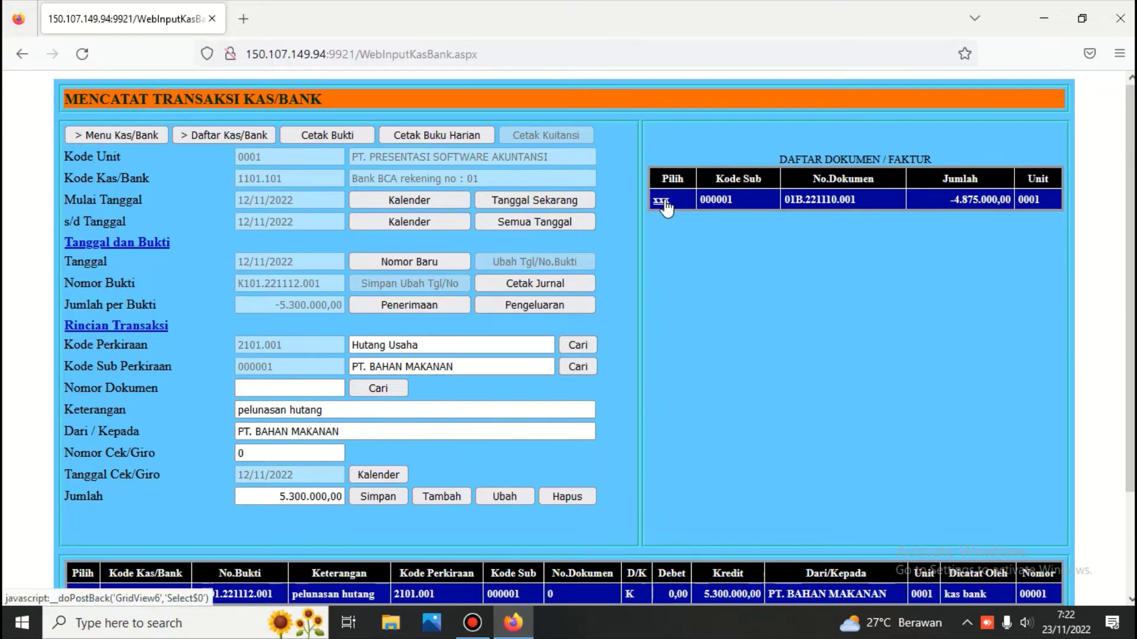
{"action": "left_click", "coordinate": [662, 200]}
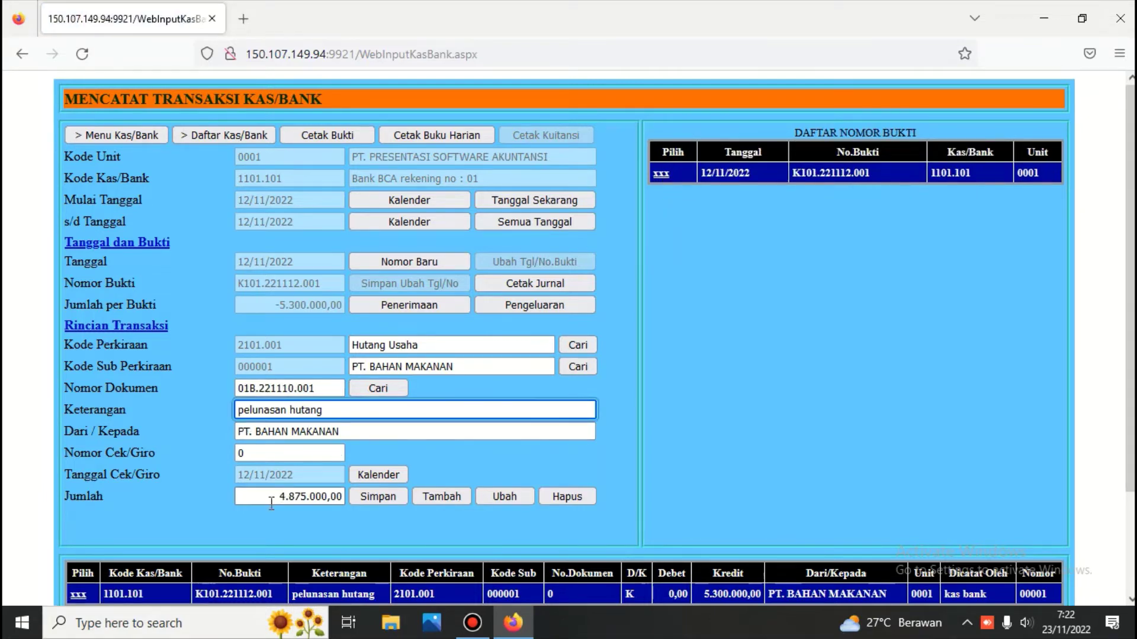
{"action": "left_click", "coordinate": [291, 497]}
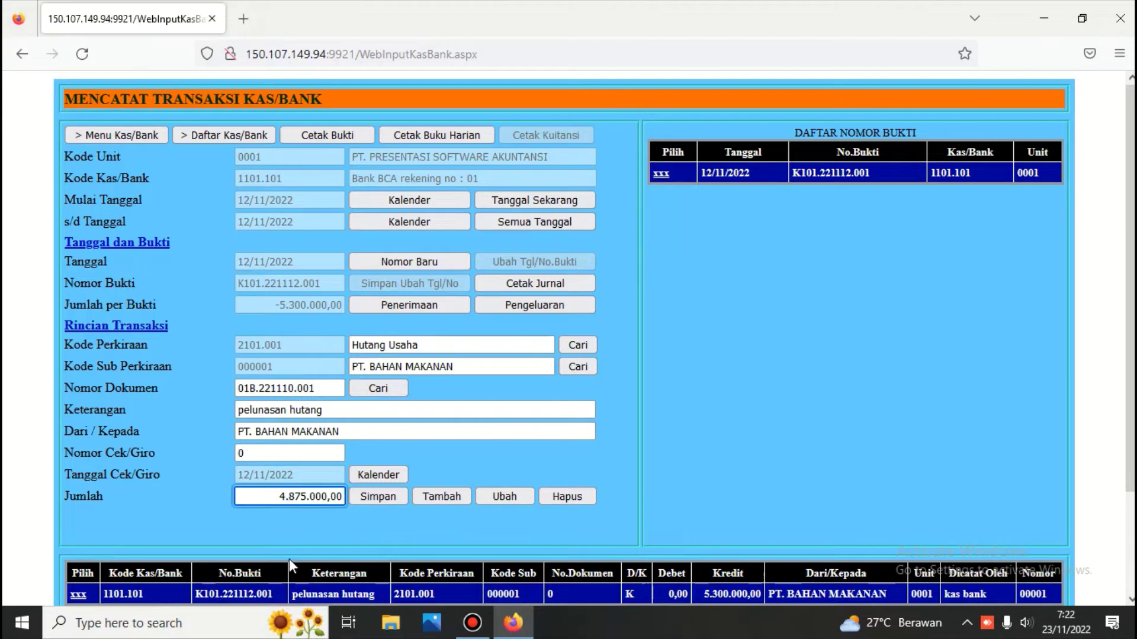
{"action": "key", "text": "Delete"}
{"action": "key", "text": "Delete"}
{"action": "key", "text": "Delete"}
{"action": "key", "text": "Delete"}
{"action": "type", "text": "000"}
{"action": "left_click", "coordinate": [373, 495]}
Review both saved pelunasan hutang lines of the payment voucher.
{"action": "scroll", "coordinate": [373, 495], "scroll_direction": "down", "scroll_amount": 2}
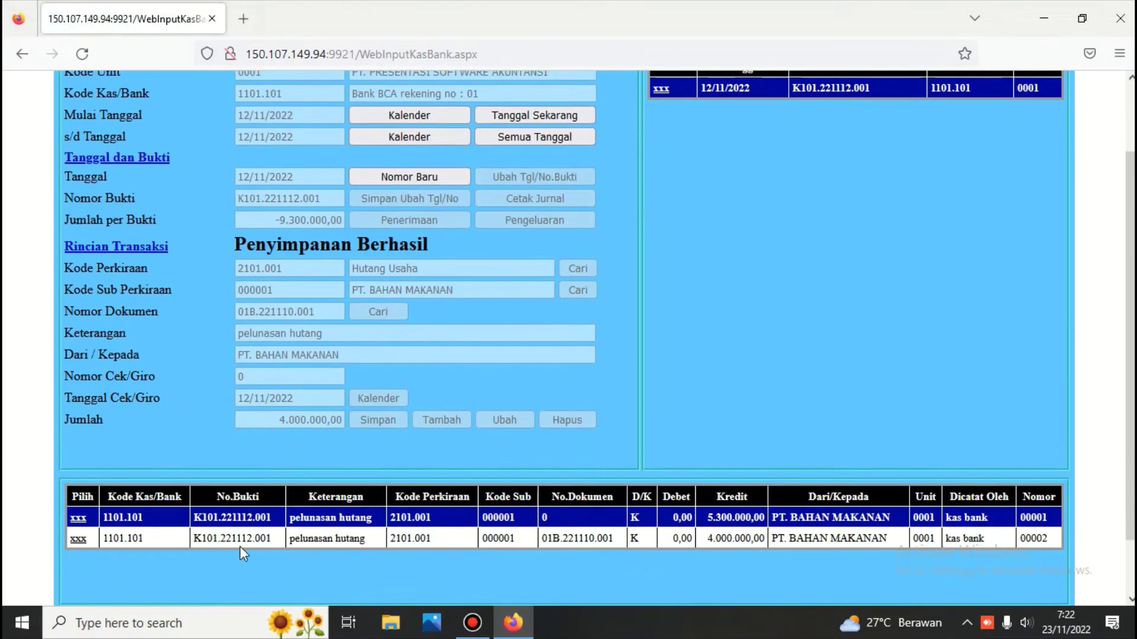
{"action": "left_click", "coordinate": [78, 539]}
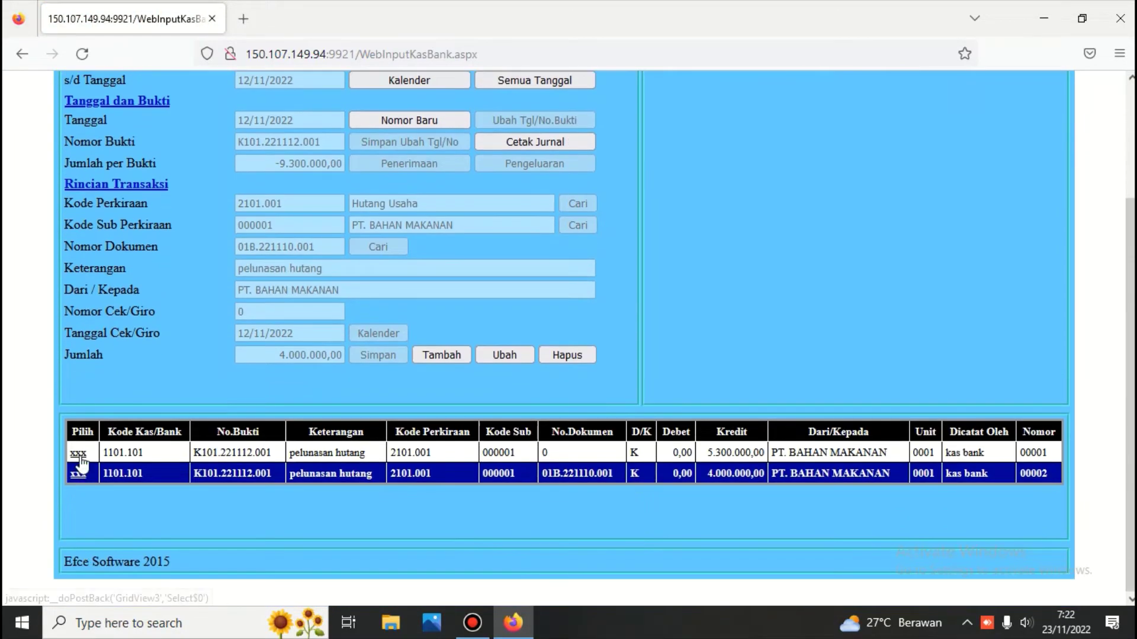
{"action": "left_click", "coordinate": [78, 476]}
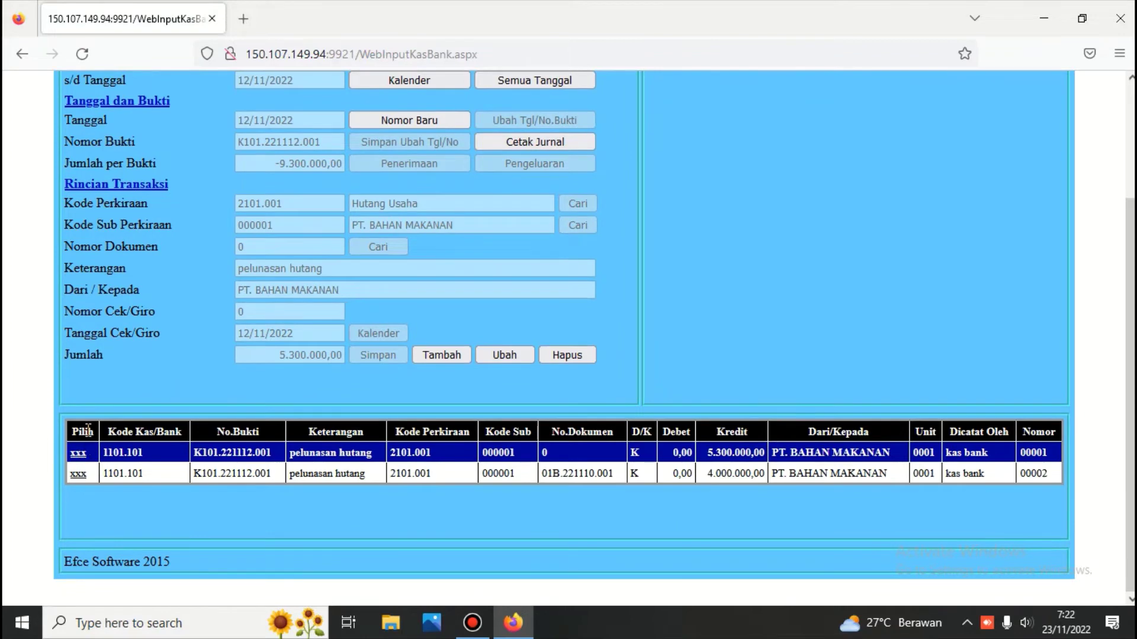
{"action": "left_click", "coordinate": [78, 474]}
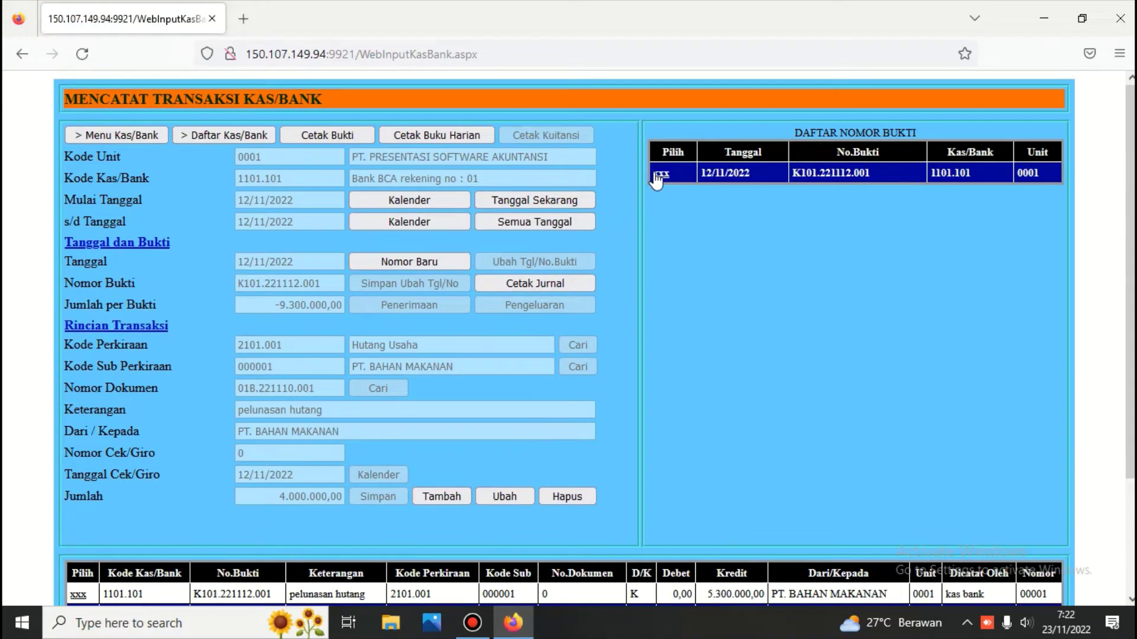
Print the Bukti Pengeluaran for voucher K101.221112.001 and scroll through its 9.300.000,00 total.
{"action": "left_click", "coordinate": [658, 174]}
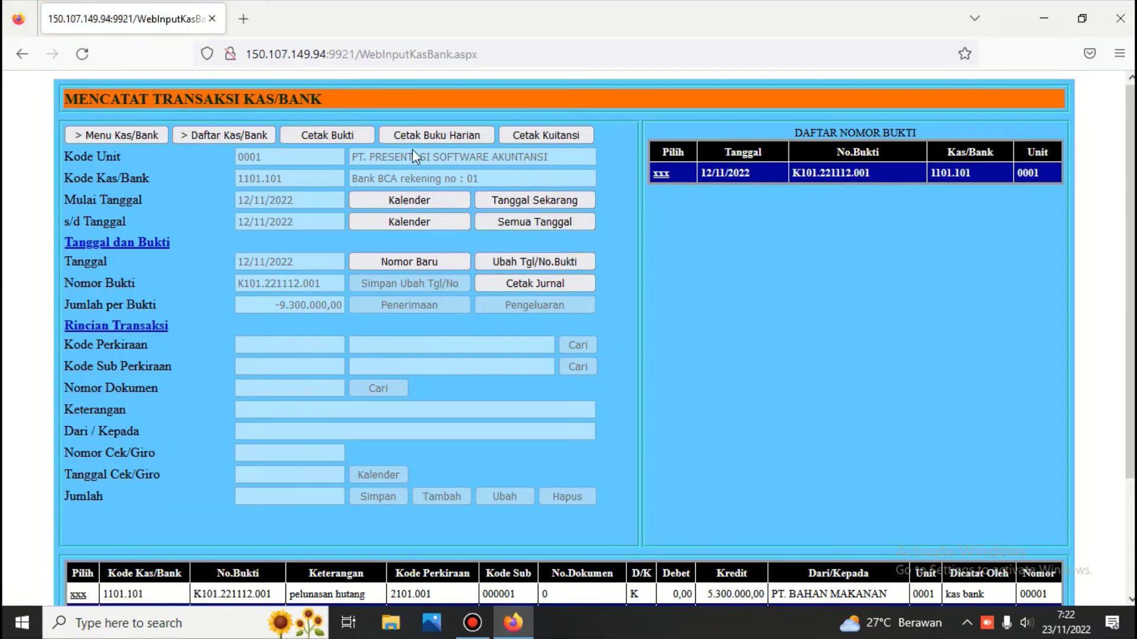
{"action": "left_click", "coordinate": [360, 132]}
{"action": "scroll", "coordinate": [371, 165], "scroll_direction": "down", "scroll_amount": 5}
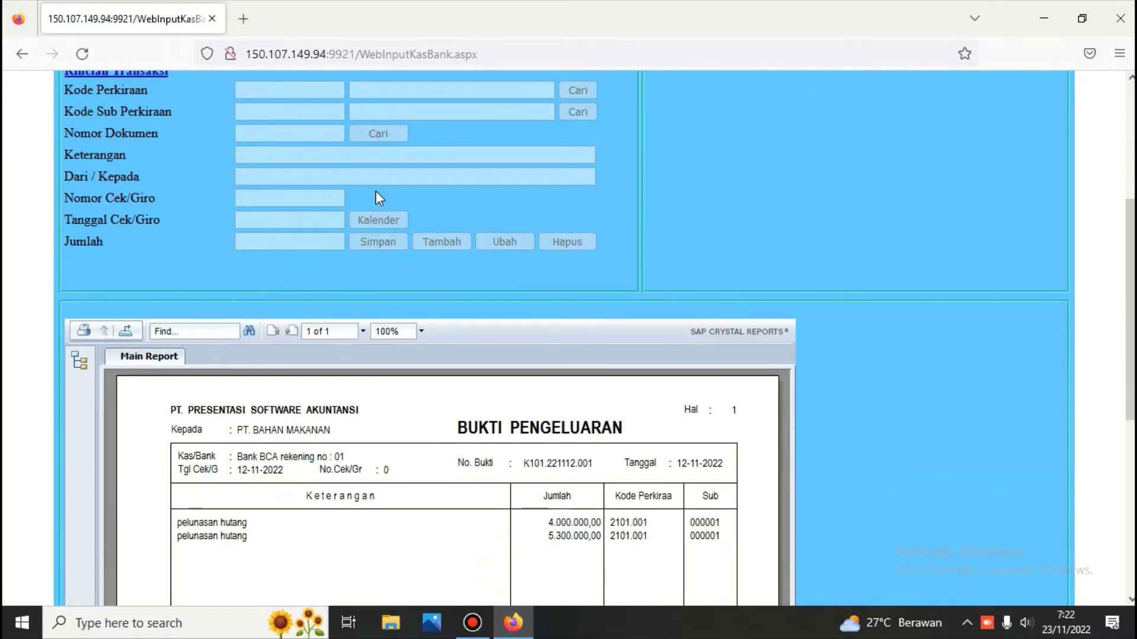
{"action": "scroll", "coordinate": [375, 192], "scroll_direction": "down", "scroll_amount": 3}
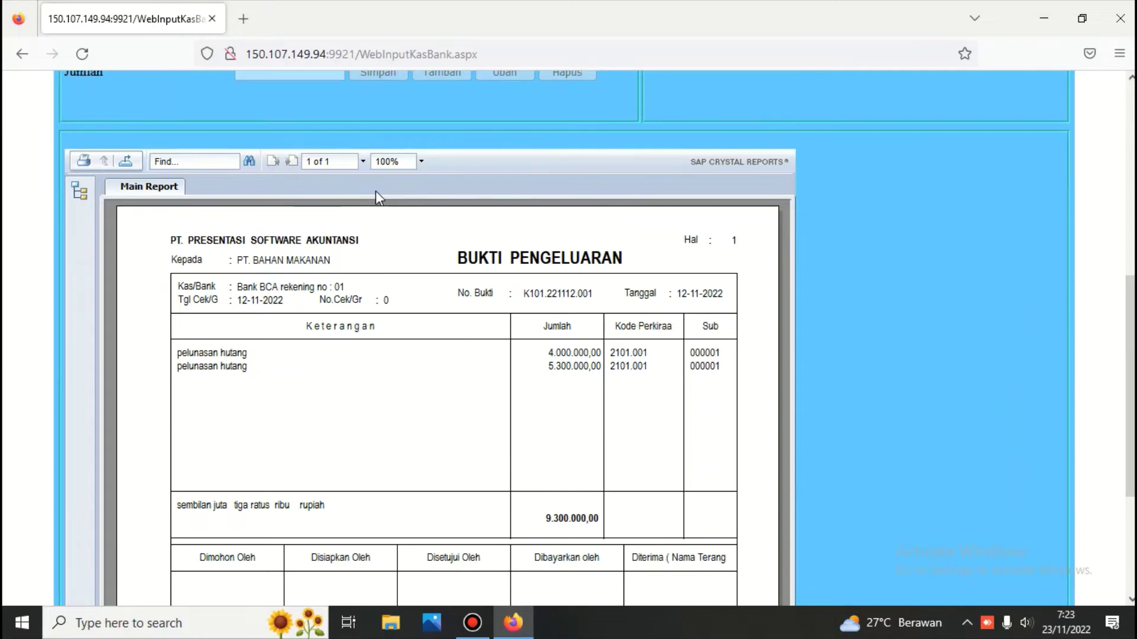
{"action": "scroll", "coordinate": [375, 190], "scroll_direction": "up", "scroll_amount": 6}
{"action": "scroll", "coordinate": [530, 175], "scroll_direction": "up", "scroll_amount": 2}
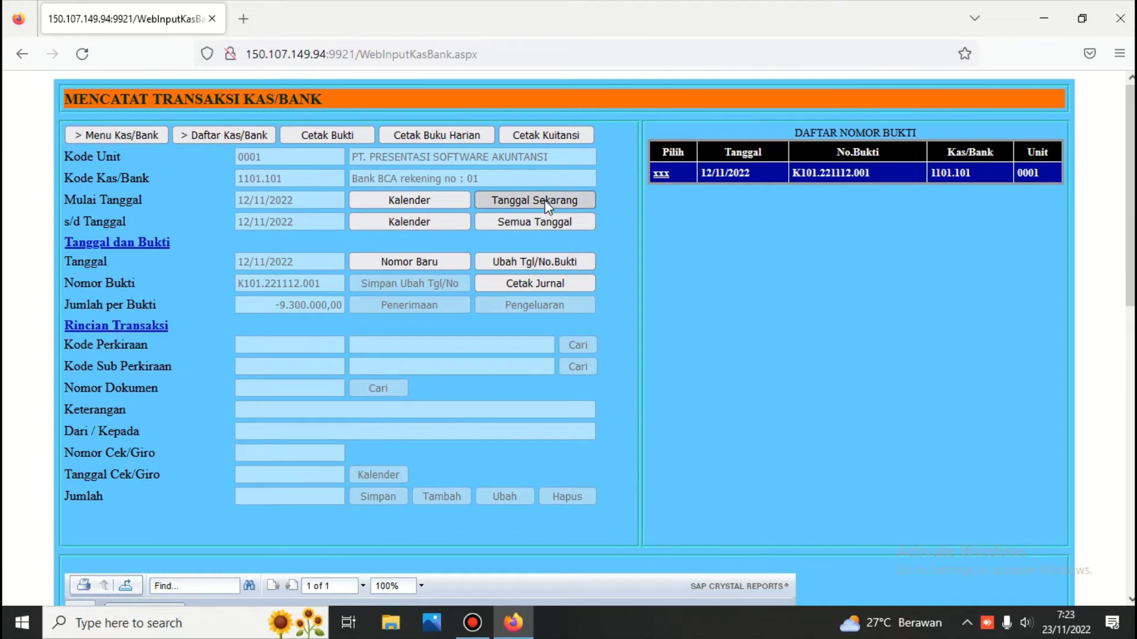
Show vouchers from all dates and load 000-Sld, D101.221112.001 and K101.221112.001 in turn.
{"action": "left_click", "coordinate": [546, 223]}
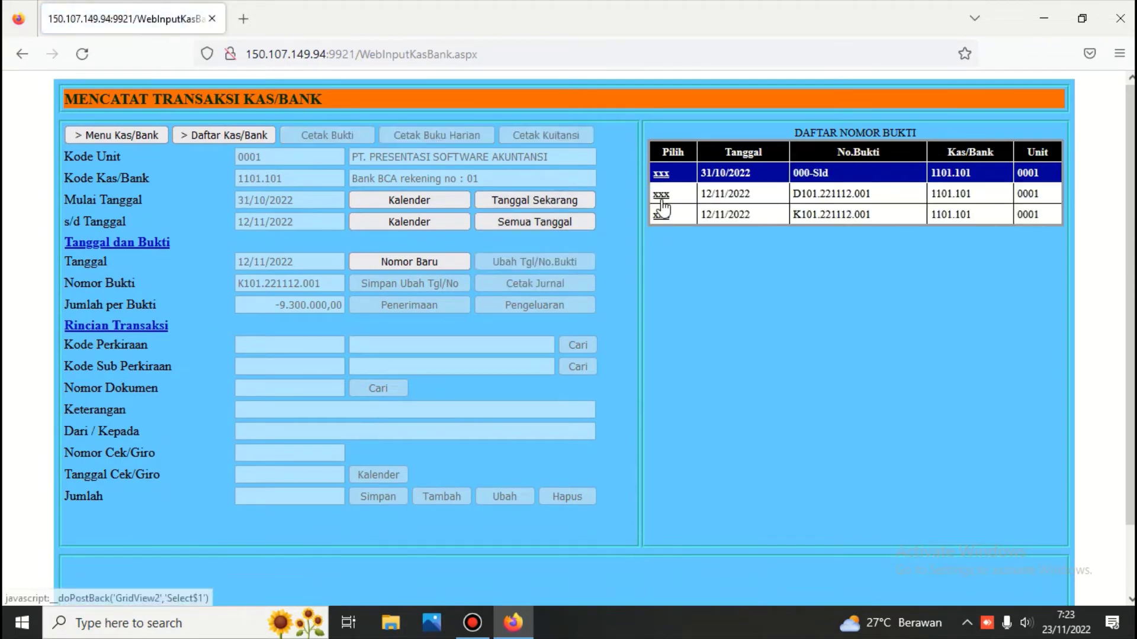
{"action": "left_click", "coordinate": [661, 173]}
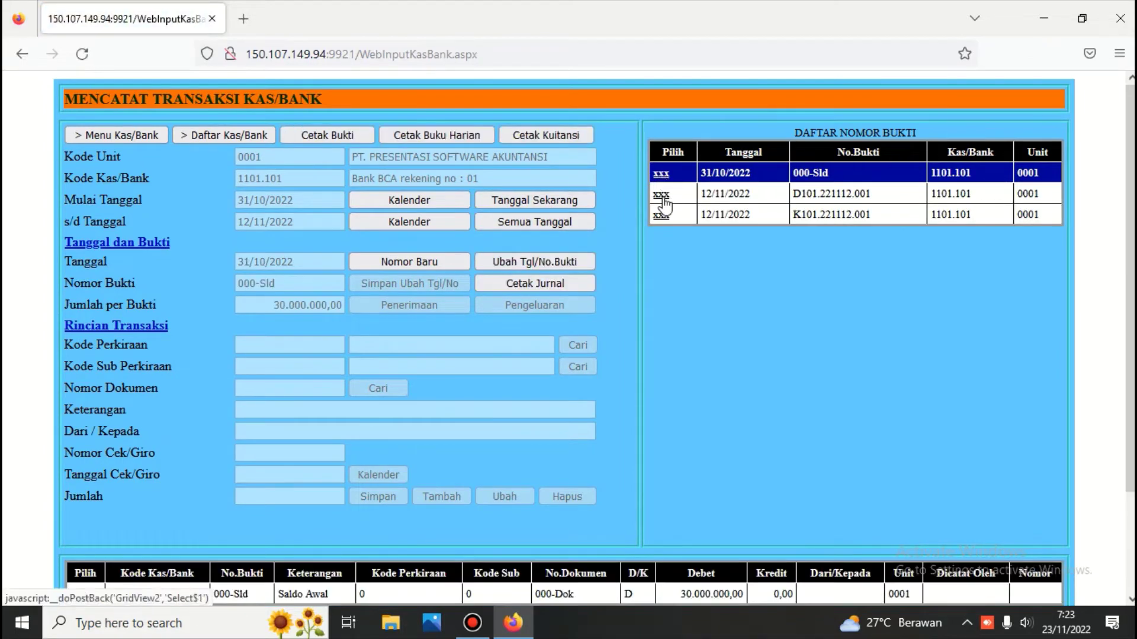
{"action": "left_click", "coordinate": [661, 195]}
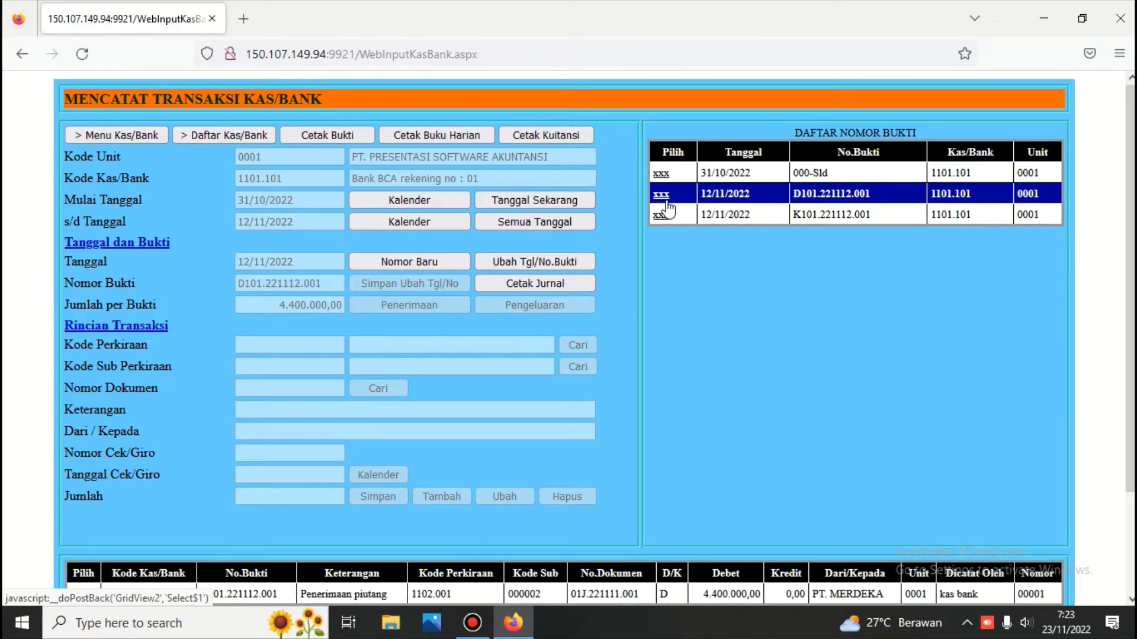
{"action": "left_click", "coordinate": [667, 217]}
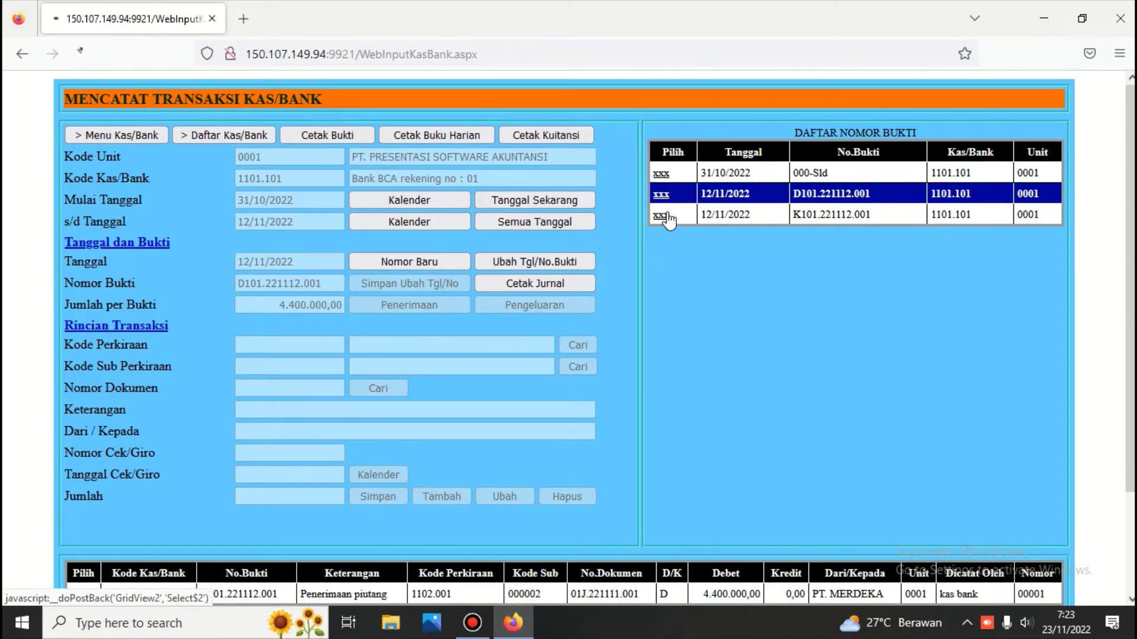
Generate the provisional Buku Harian Kas/Bank for 31-10-2022 to 12-11-2022 and review its 25.100.000,00 saldo.
{"action": "left_click", "coordinate": [433, 136]}
{"action": "scroll", "coordinate": [430, 139], "scroll_direction": "down", "scroll_amount": 7}
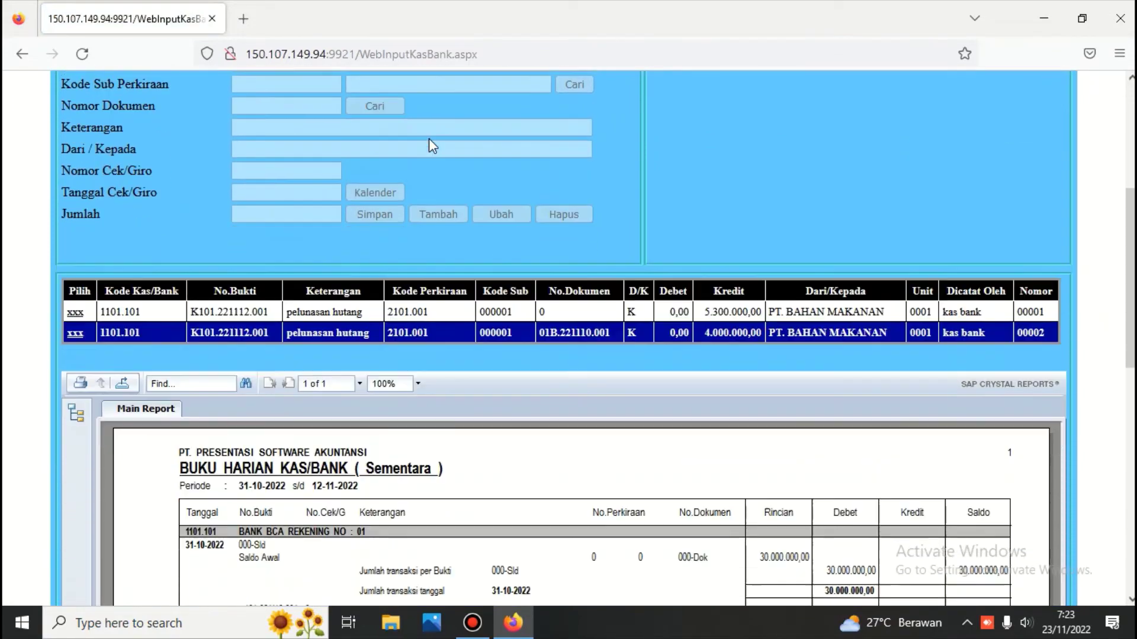
{"action": "scroll", "coordinate": [430, 145], "scroll_direction": "down", "scroll_amount": 2}
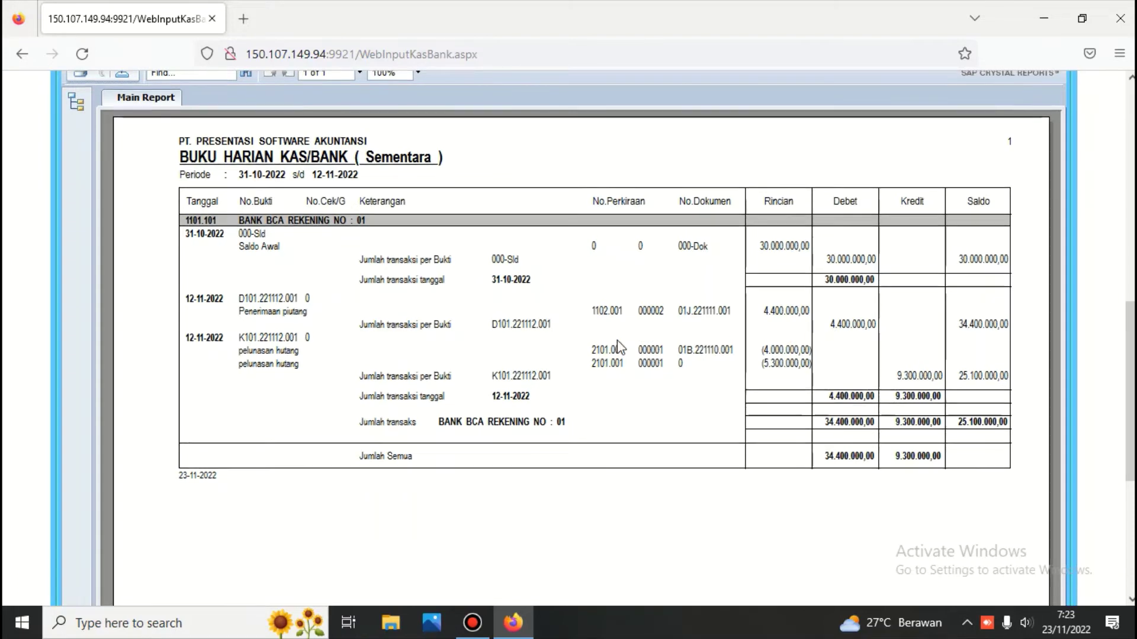
{"action": "scroll", "coordinate": [620, 348], "scroll_direction": "up", "scroll_amount": 2}
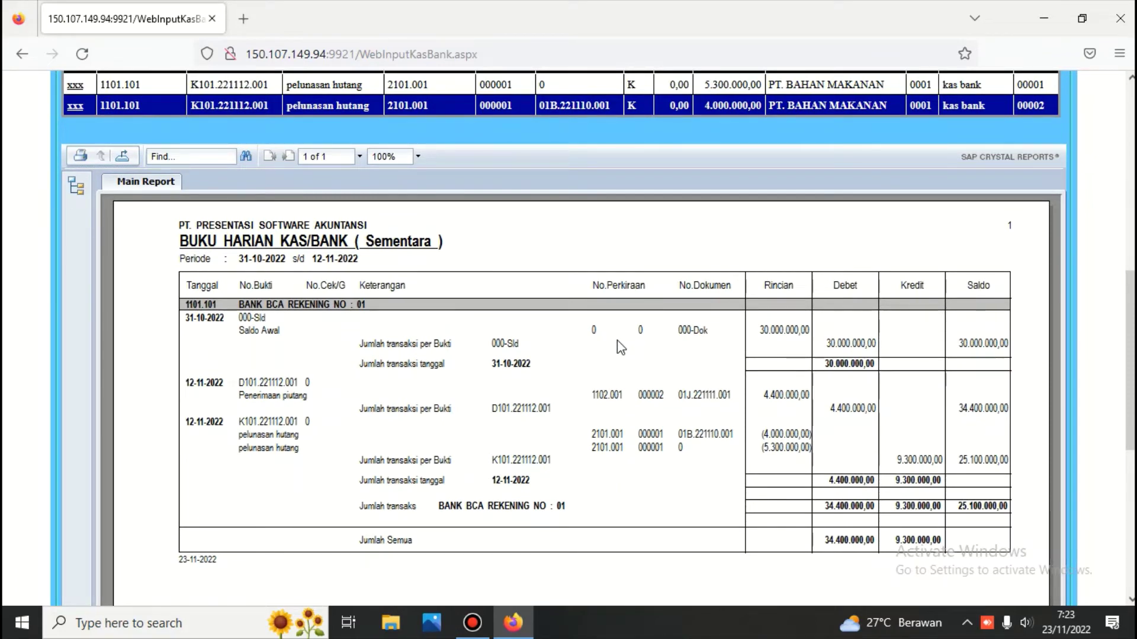
{"action": "scroll", "coordinate": [617, 341], "scroll_direction": "up", "scroll_amount": 6}
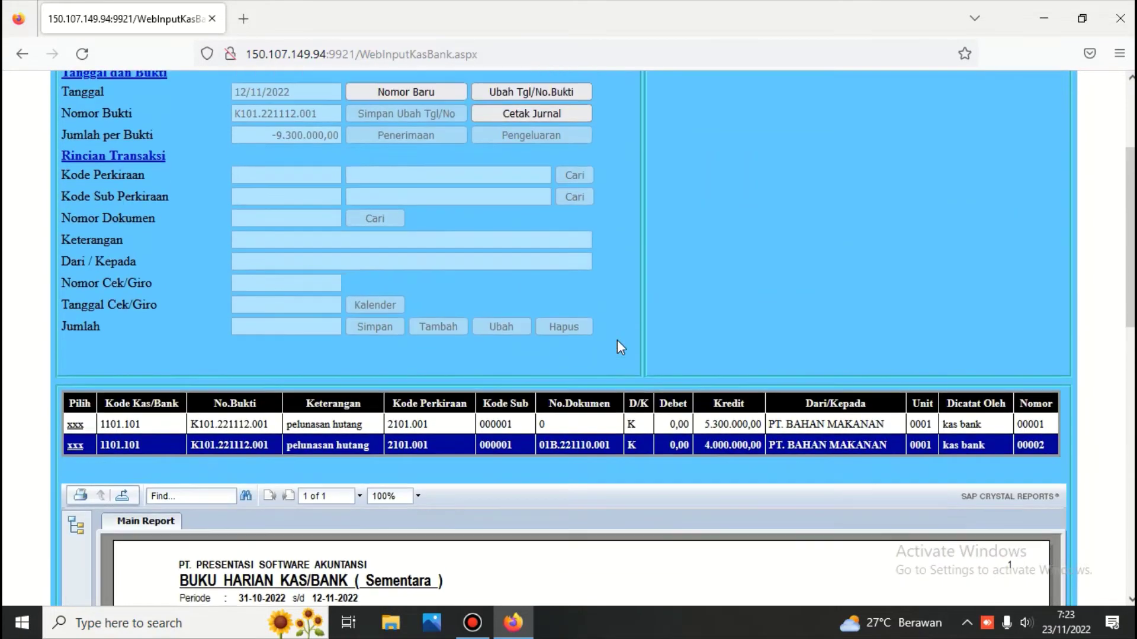
{"action": "scroll", "coordinate": [618, 302], "scroll_direction": "up", "scroll_amount": 2}
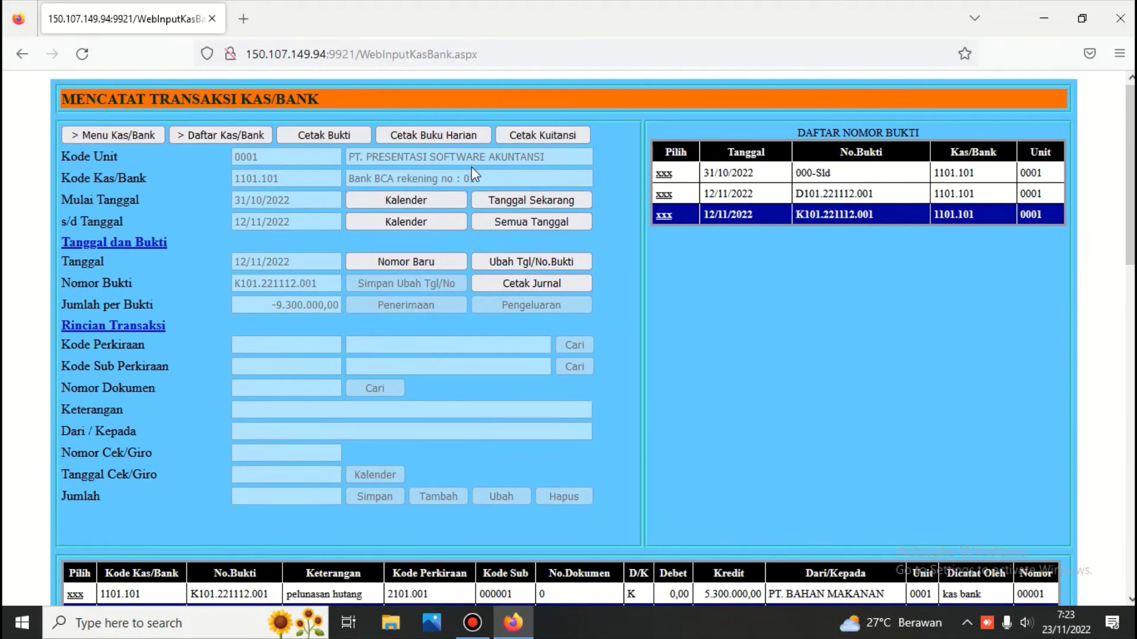
Return to the main menu, sign in to Piutang, and open Kartu Piutang for 1102.001 Piutang Usaha.
{"action": "left_click", "coordinate": [141, 135]}
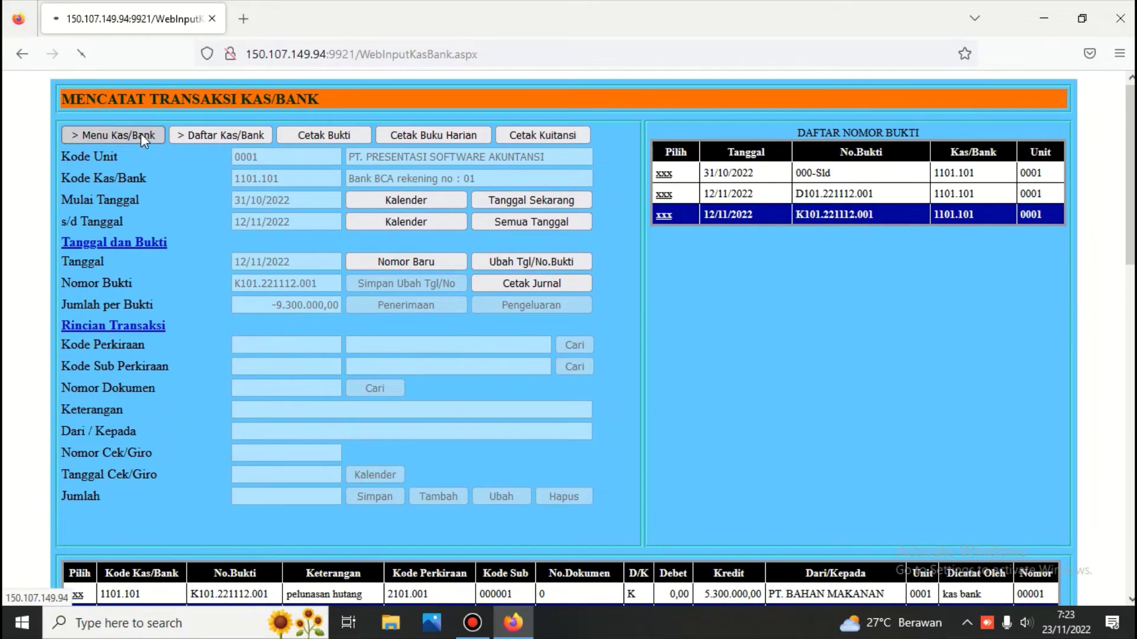
{"action": "left_click", "coordinate": [915, 179]}
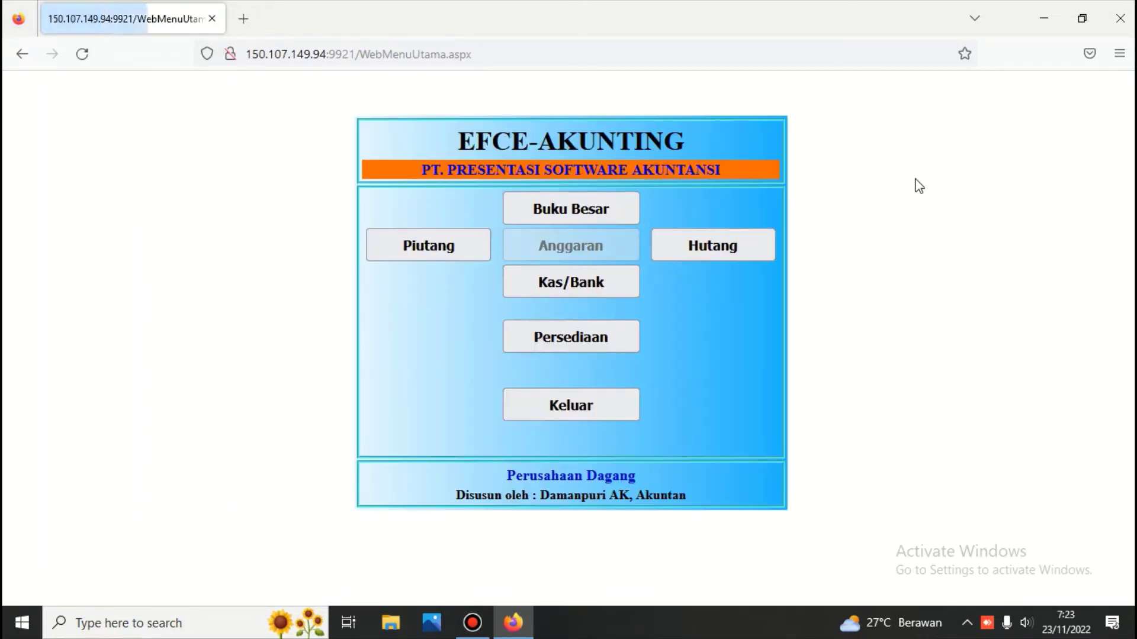
{"action": "left_click", "coordinate": [424, 253]}
{"action": "type", "text": "****"}
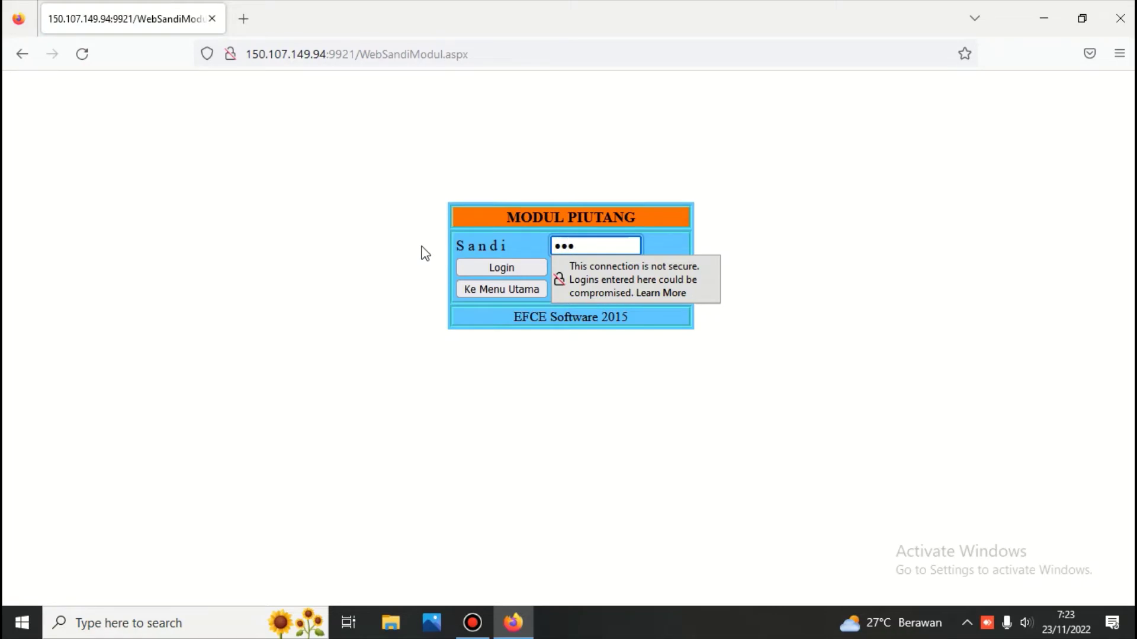
{"action": "key", "text": "Return"}
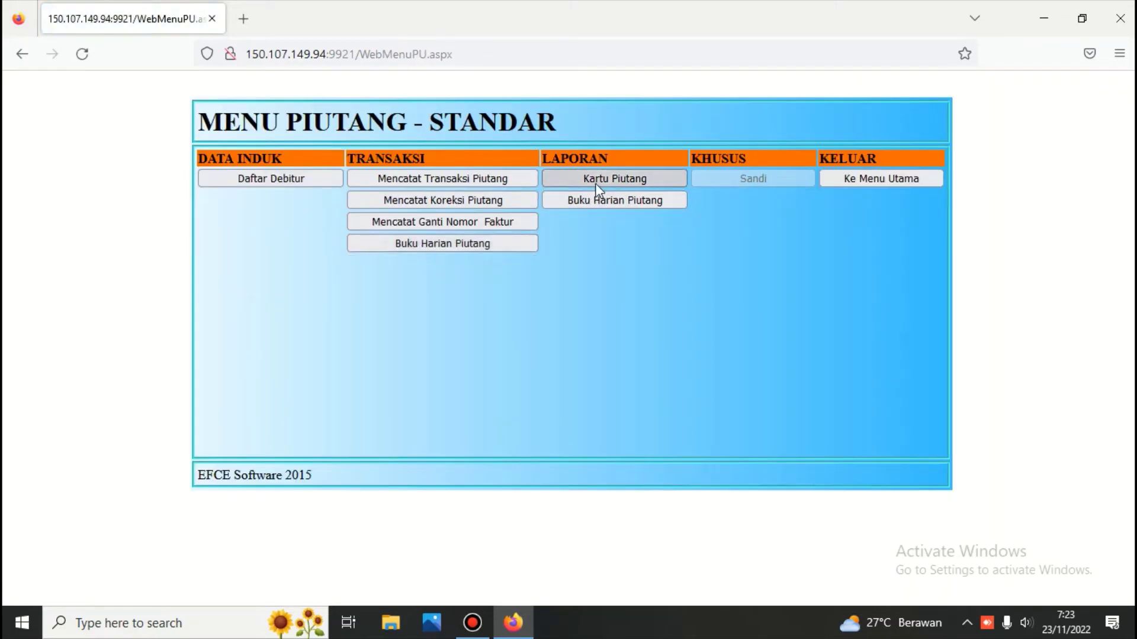
{"action": "left_click", "coordinate": [600, 185]}
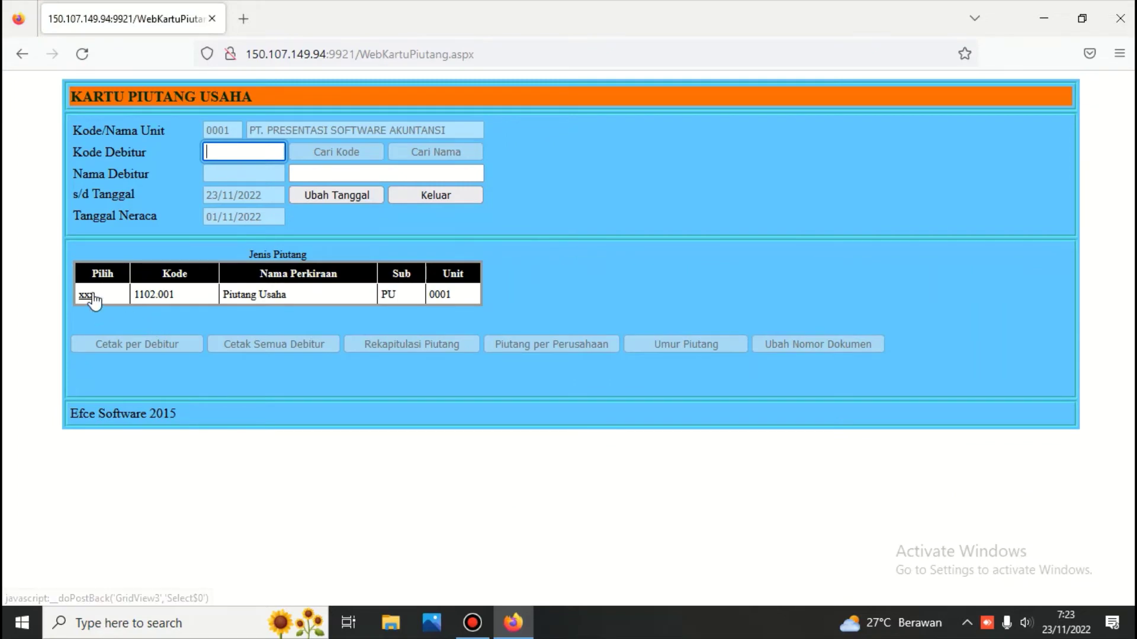
{"action": "left_click", "coordinate": [90, 296]}
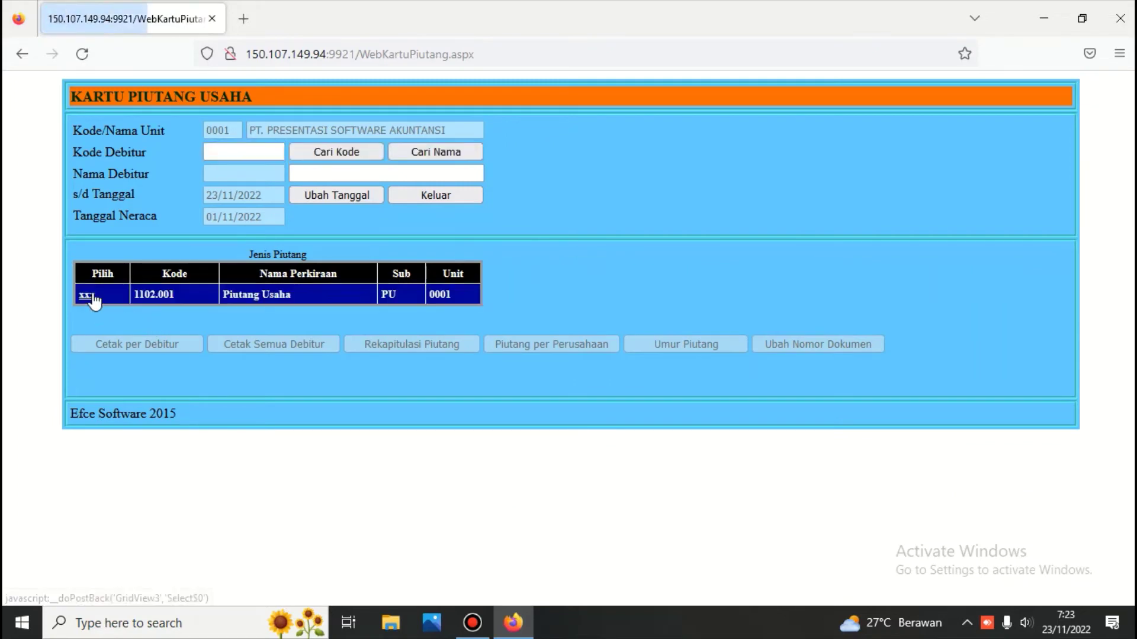
Review PT. MERDEKA's receivable card entries: the 11/11/2022 sale and 12/11/2022 receipt.
{"action": "left_click", "coordinate": [436, 153]}
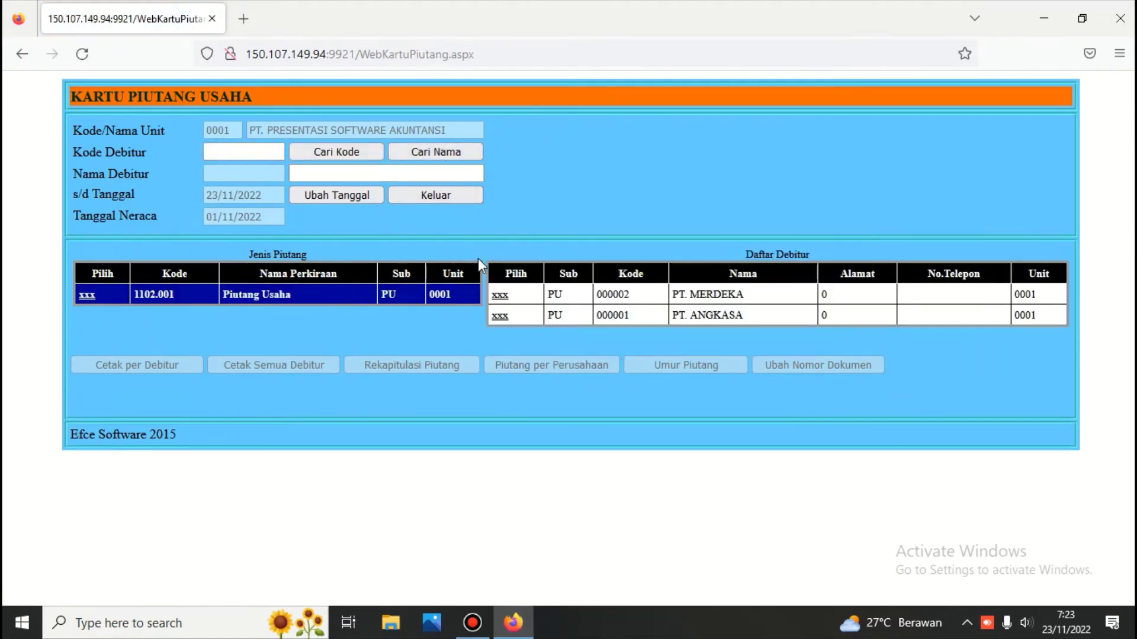
{"action": "left_click", "coordinate": [503, 297]}
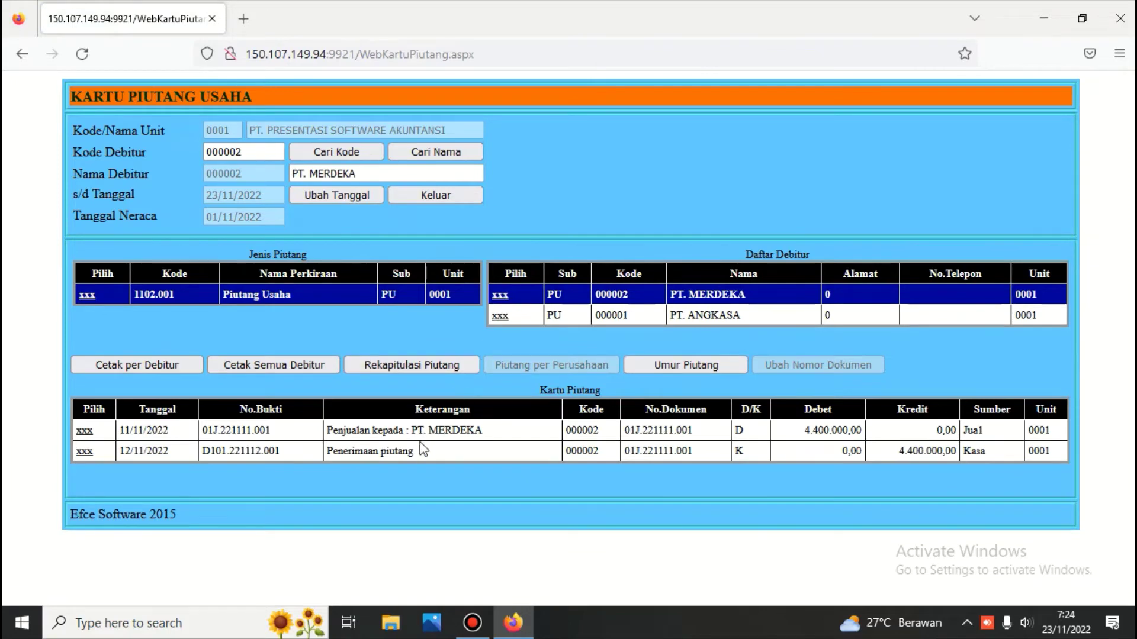
{"action": "left_click", "coordinate": [499, 318]}
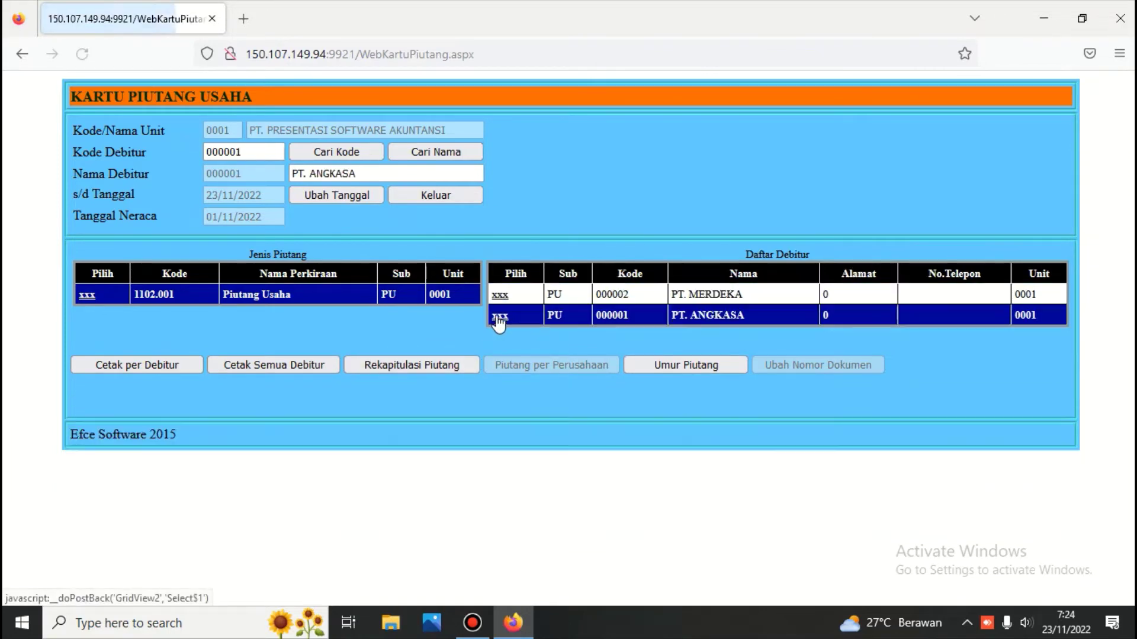
{"action": "left_click", "coordinate": [500, 296]}
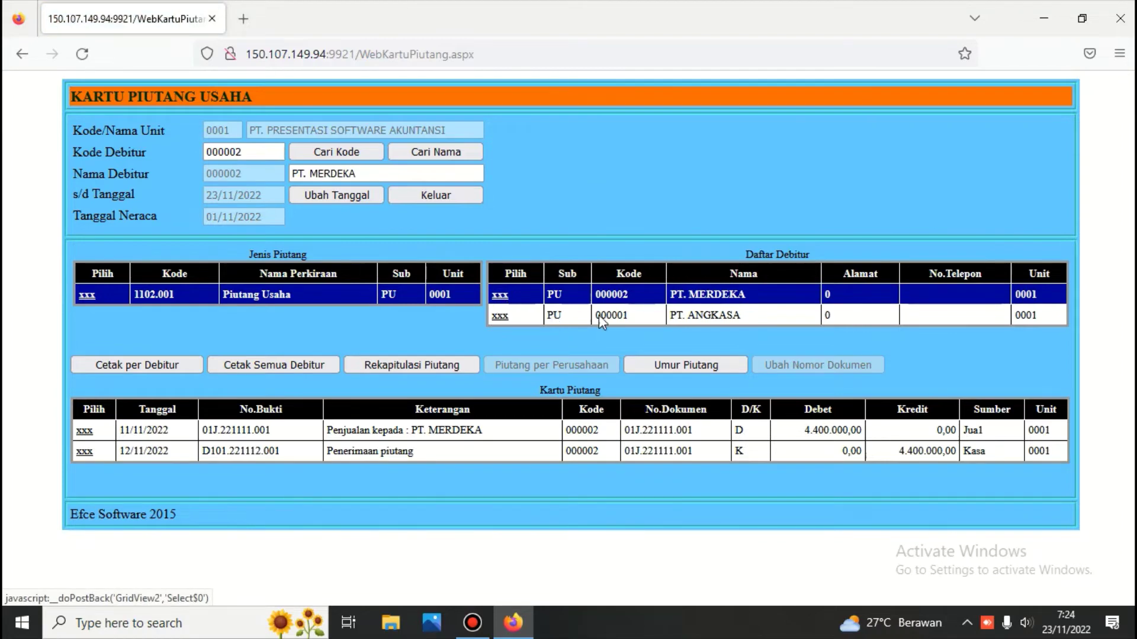
{"action": "left_click", "coordinate": [85, 432]}
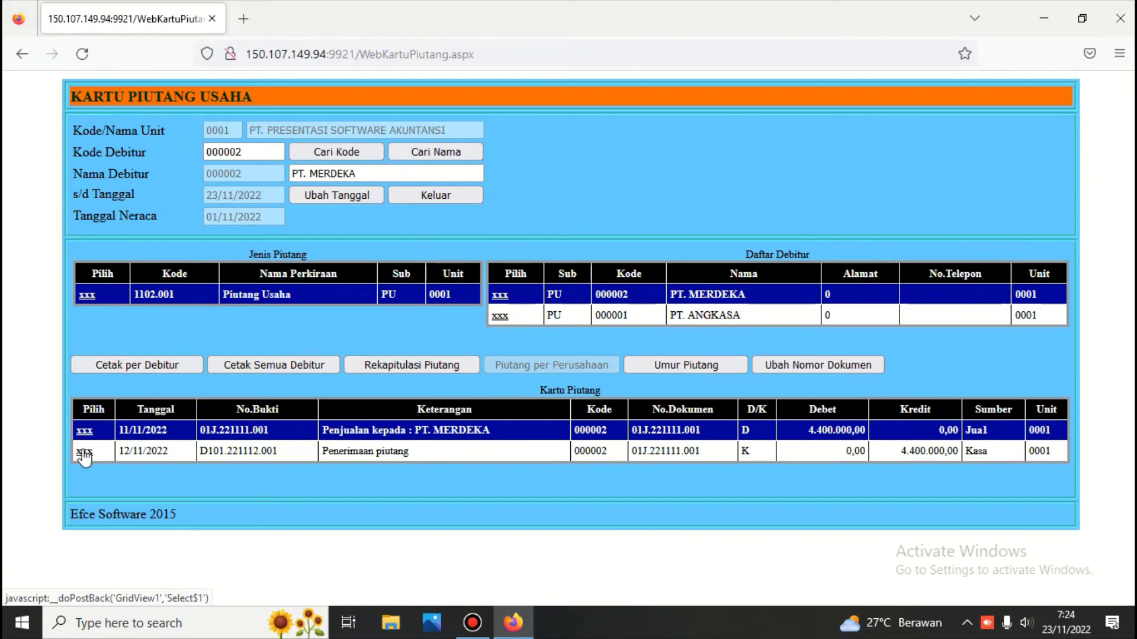
{"action": "left_click", "coordinate": [85, 453]}
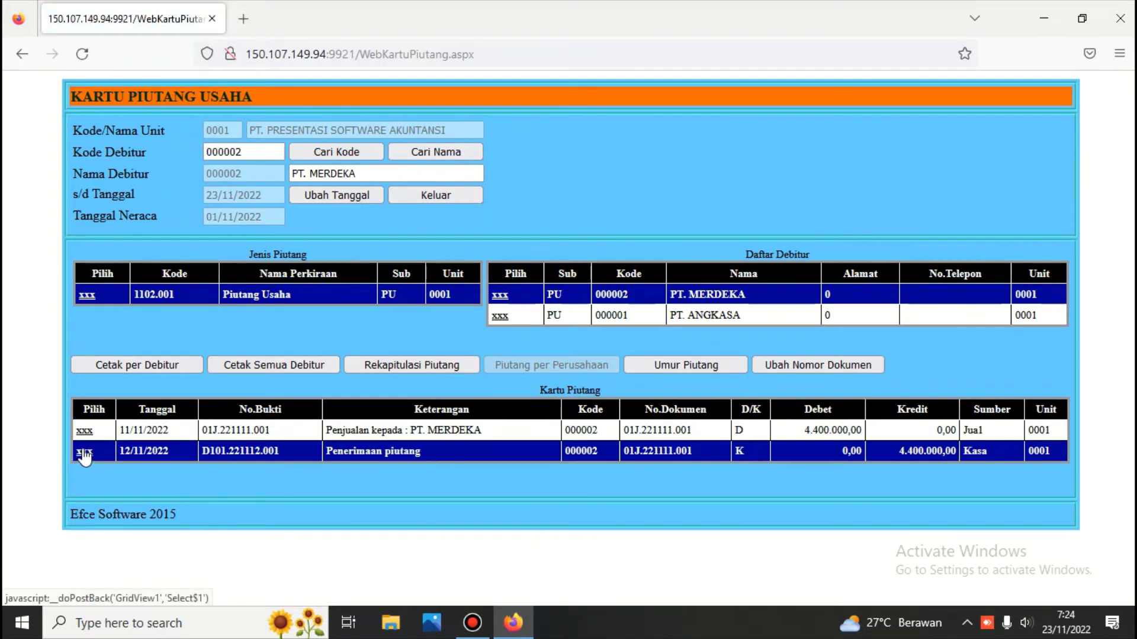
Print PT. MERDEKA's receivable card showing 4.400.000,00 debit and credit, then close the page.
{"action": "left_click", "coordinate": [158, 363]}
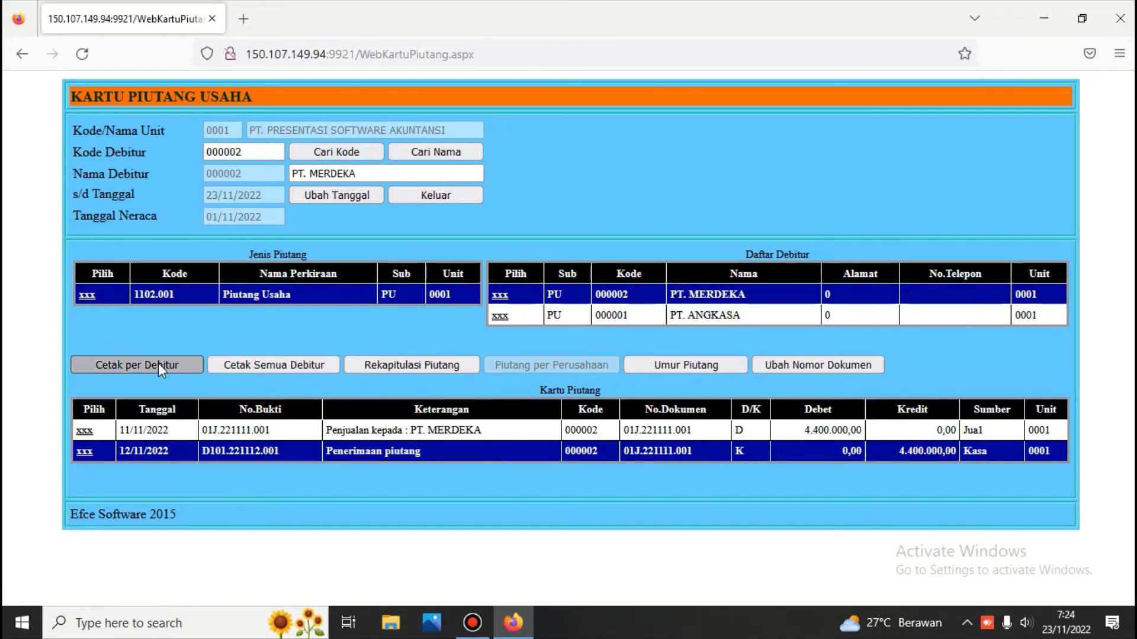
{"action": "scroll", "coordinate": [217, 371], "scroll_direction": "down", "scroll_amount": 2}
{"action": "scroll", "coordinate": [217, 379], "scroll_direction": "down", "scroll_amount": 2}
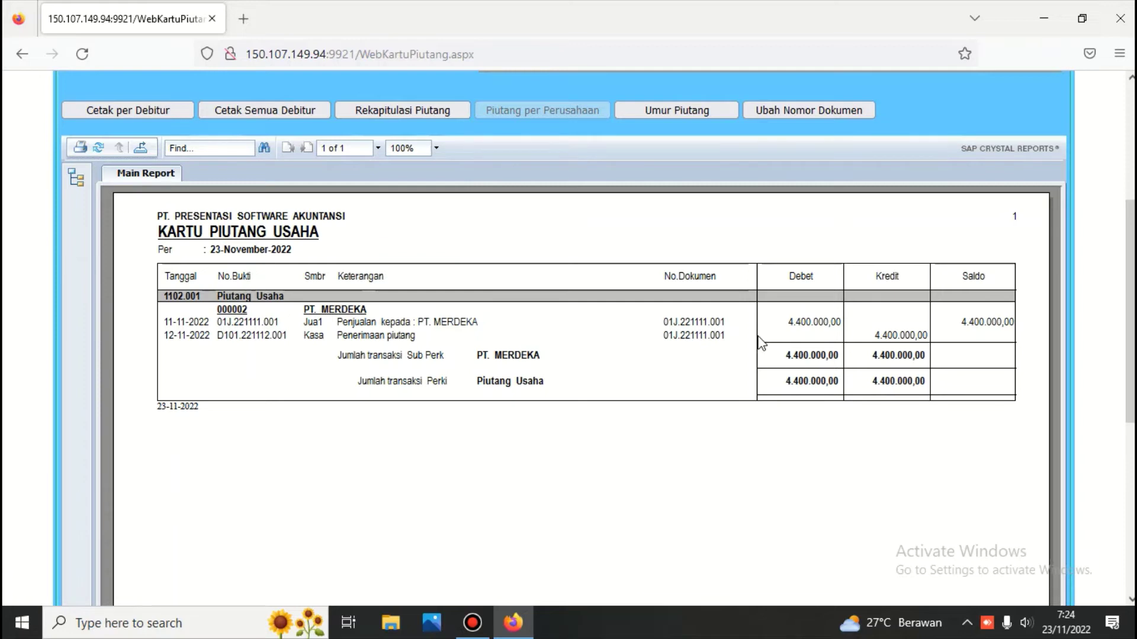
{"action": "scroll", "coordinate": [918, 441], "scroll_direction": "up", "scroll_amount": 3}
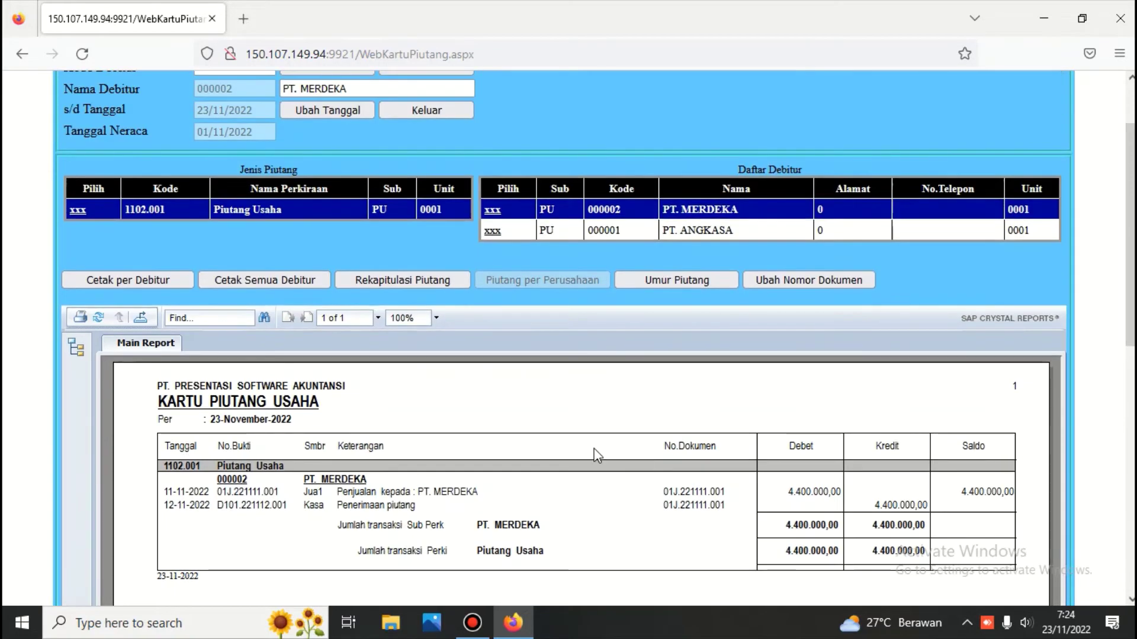
{"action": "scroll", "coordinate": [532, 252], "scroll_direction": "up", "scroll_amount": 2}
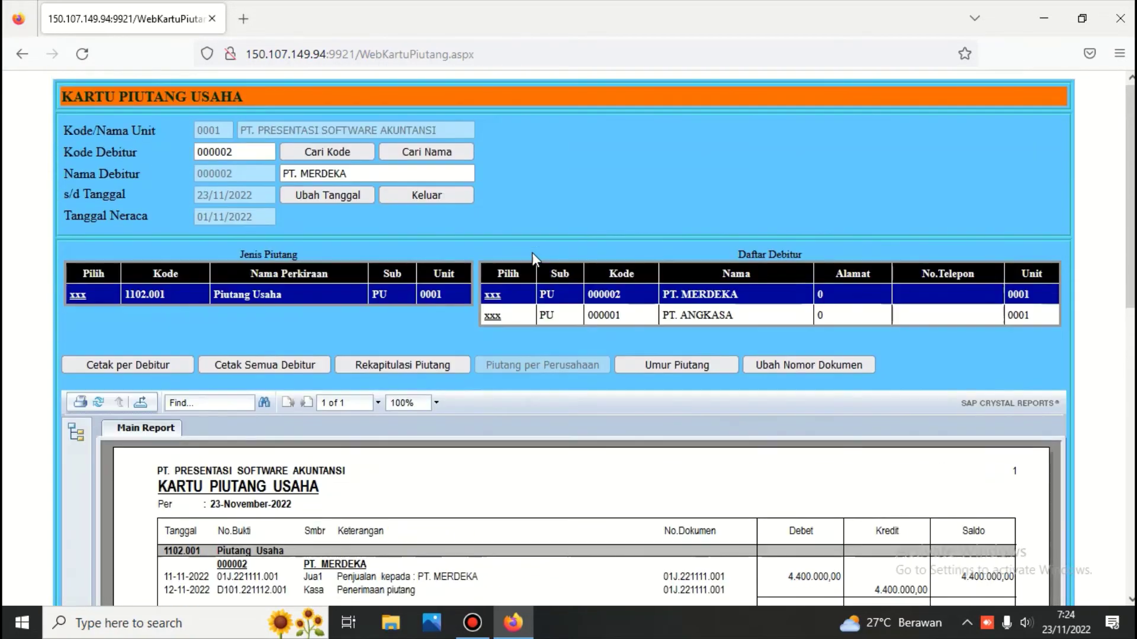
{"action": "left_click", "coordinate": [413, 197]}
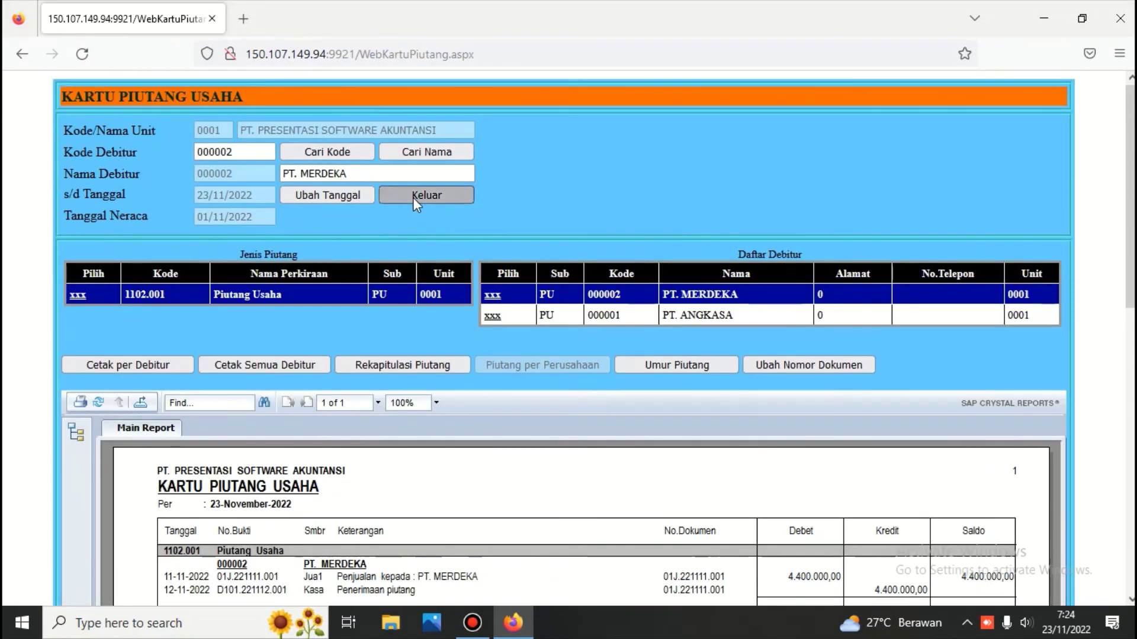
Sign in to the Hutang module and list the creditors of 2101.001 Hutang Usaha on Kartu Hutang.
{"action": "left_click", "coordinate": [890, 179]}
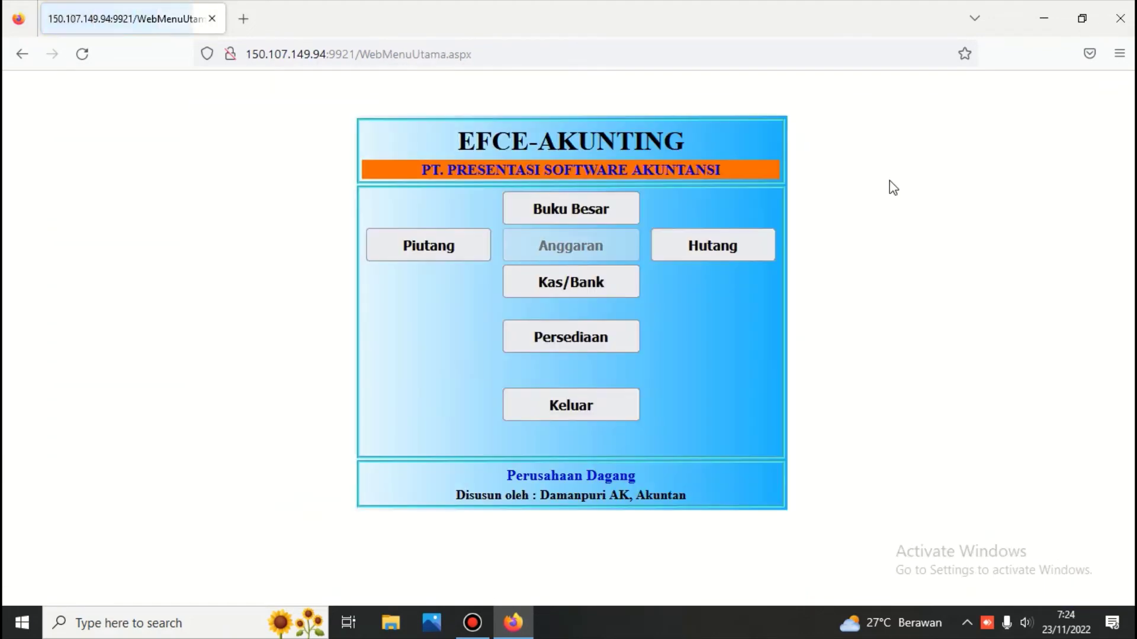
{"action": "left_click", "coordinate": [734, 244]}
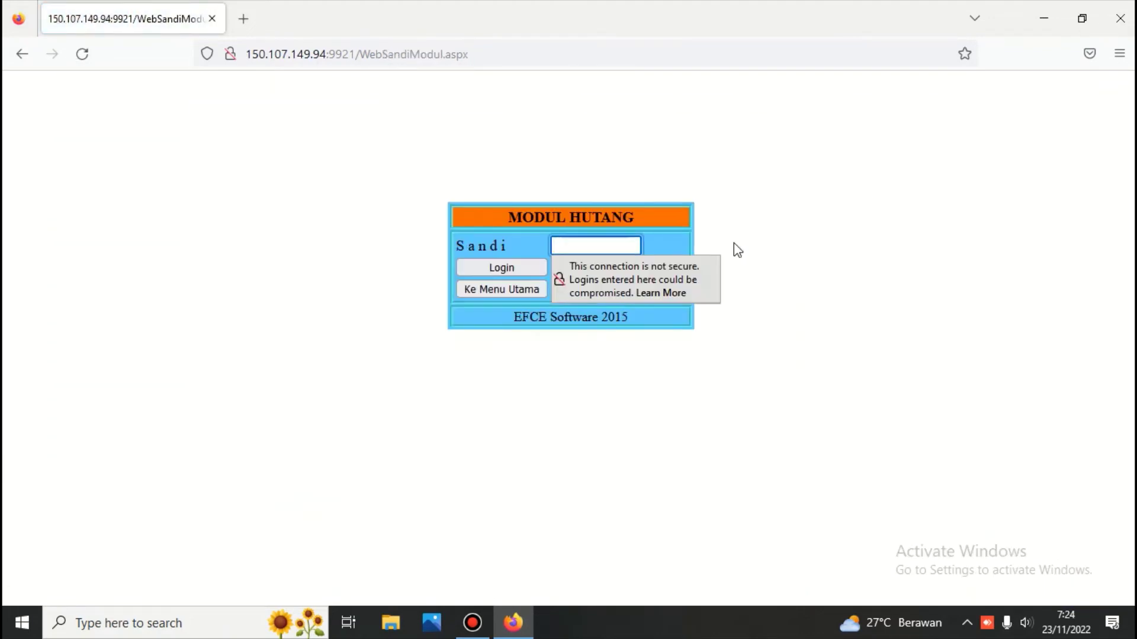
{"action": "type", "text": "***"}
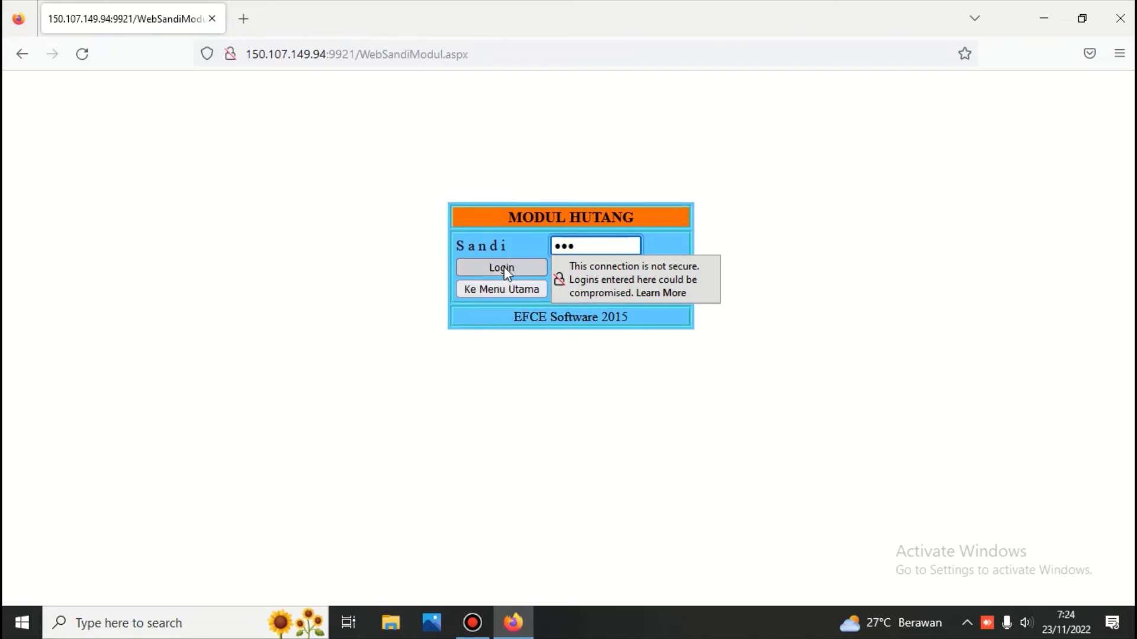
{"action": "left_click", "coordinate": [503, 266]}
{"action": "left_click", "coordinate": [583, 180]}
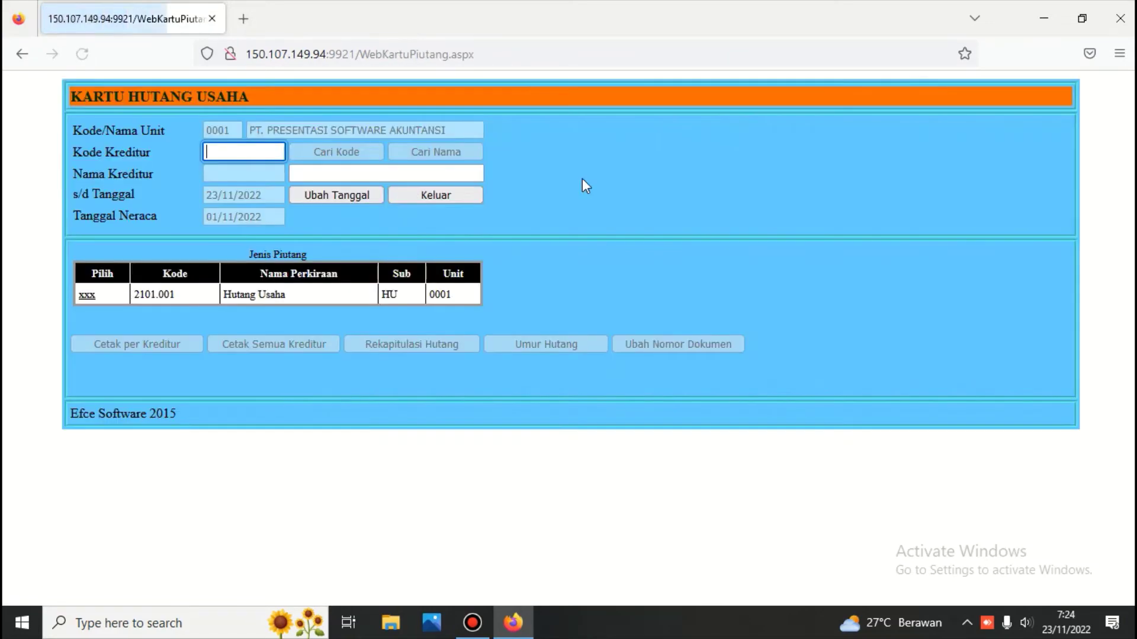
{"action": "left_click", "coordinate": [90, 296]}
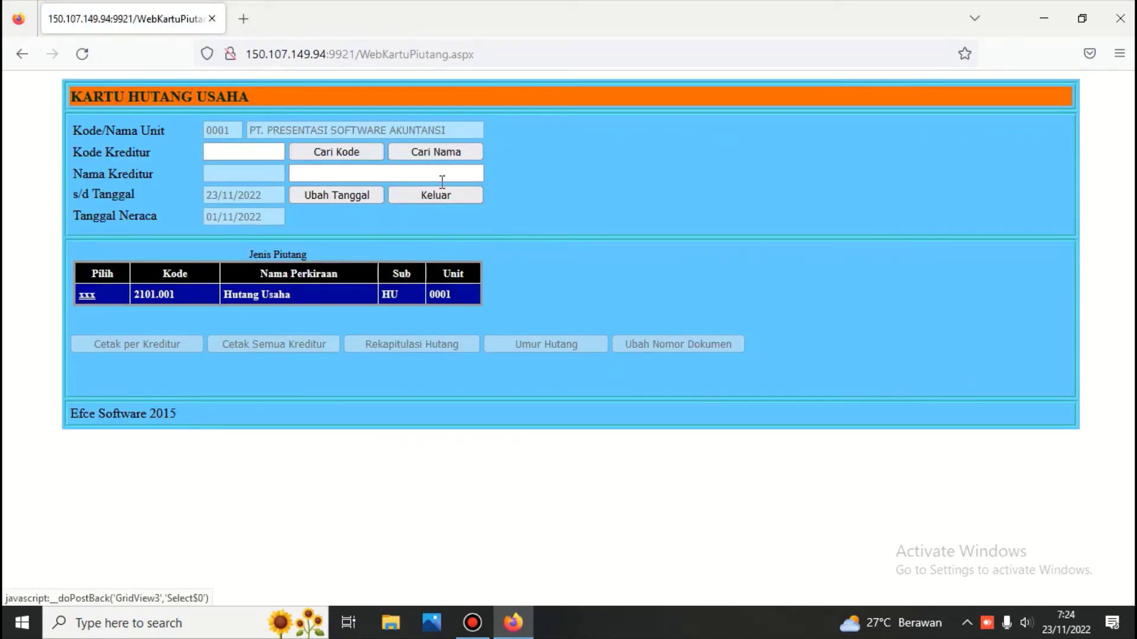
{"action": "left_click", "coordinate": [395, 151]}
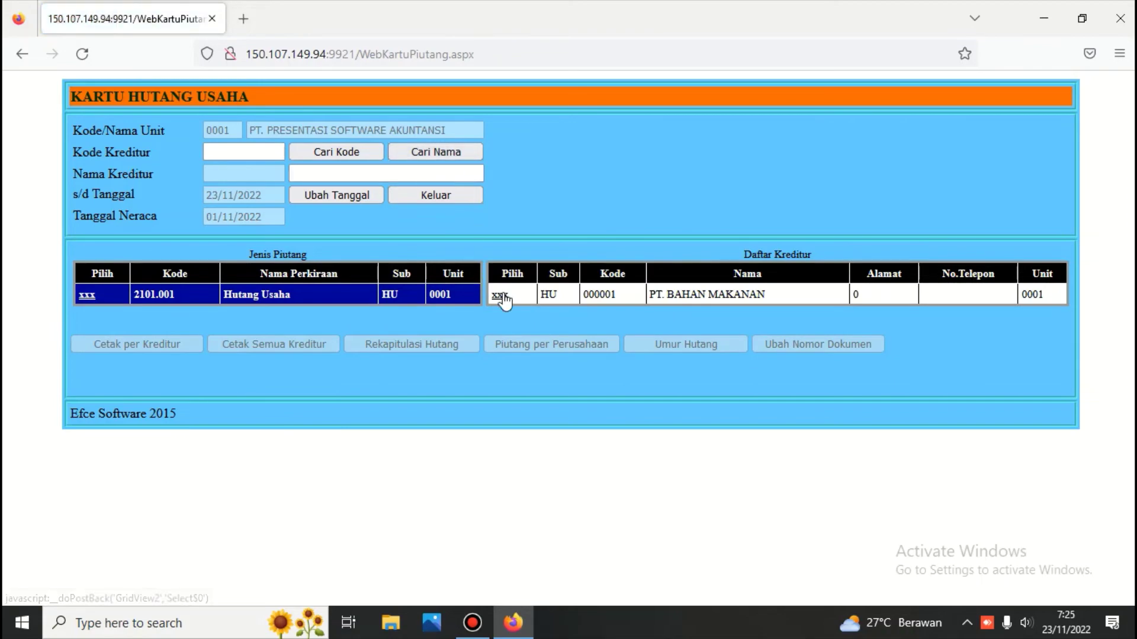
Generate the Kartu Hutang Usaha for supplier 000001 PT. BAHAN MAKANAN, showing saldo (875.000,00).
{"action": "left_click", "coordinate": [500, 295]}
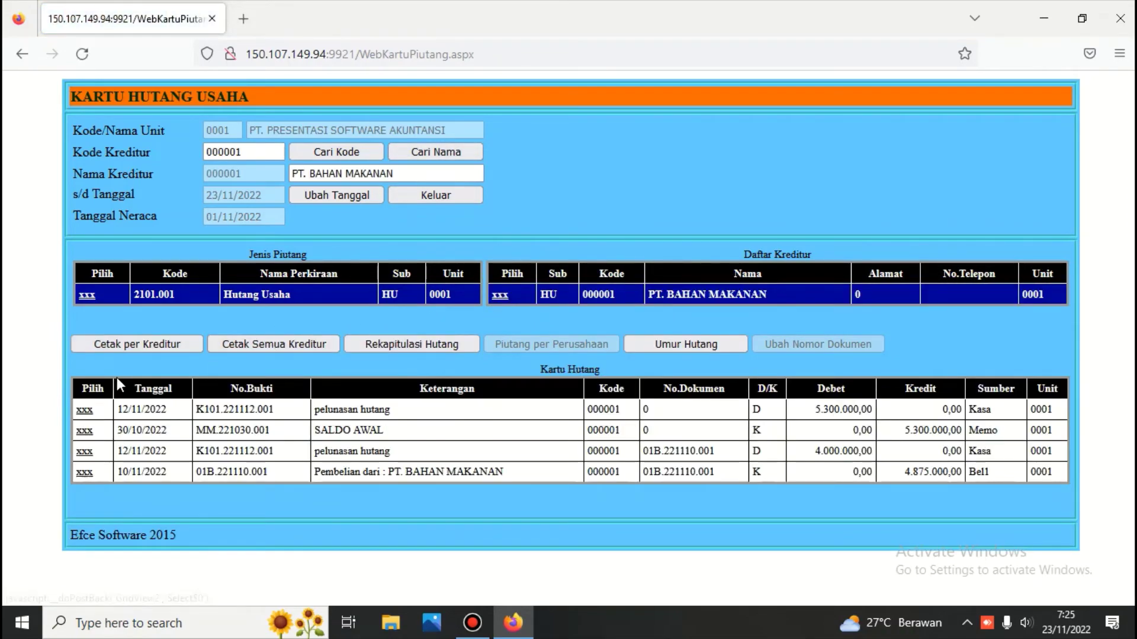
{"action": "left_click", "coordinate": [144, 344]}
{"action": "scroll", "coordinate": [144, 341], "scroll_direction": "down", "scroll_amount": 1}
{"action": "scroll", "coordinate": [144, 341], "scroll_direction": "down", "scroll_amount": 2}
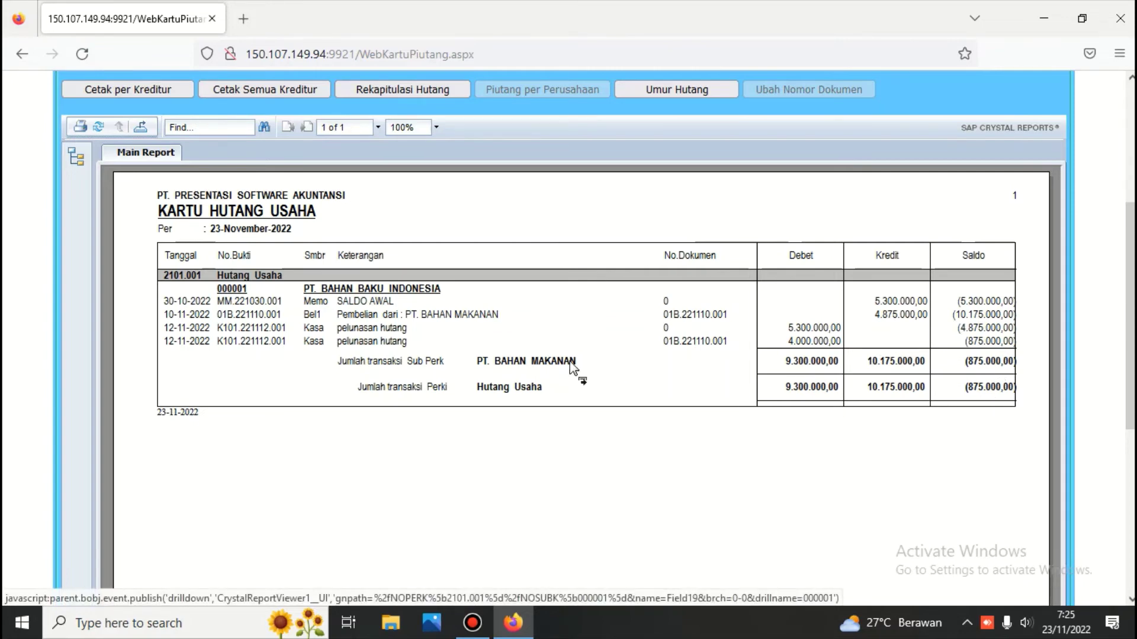
Review the Rekapitulasi Hutang summary, then re-display the per-supplier payable card to compare.
{"action": "left_click", "coordinate": [415, 91]}
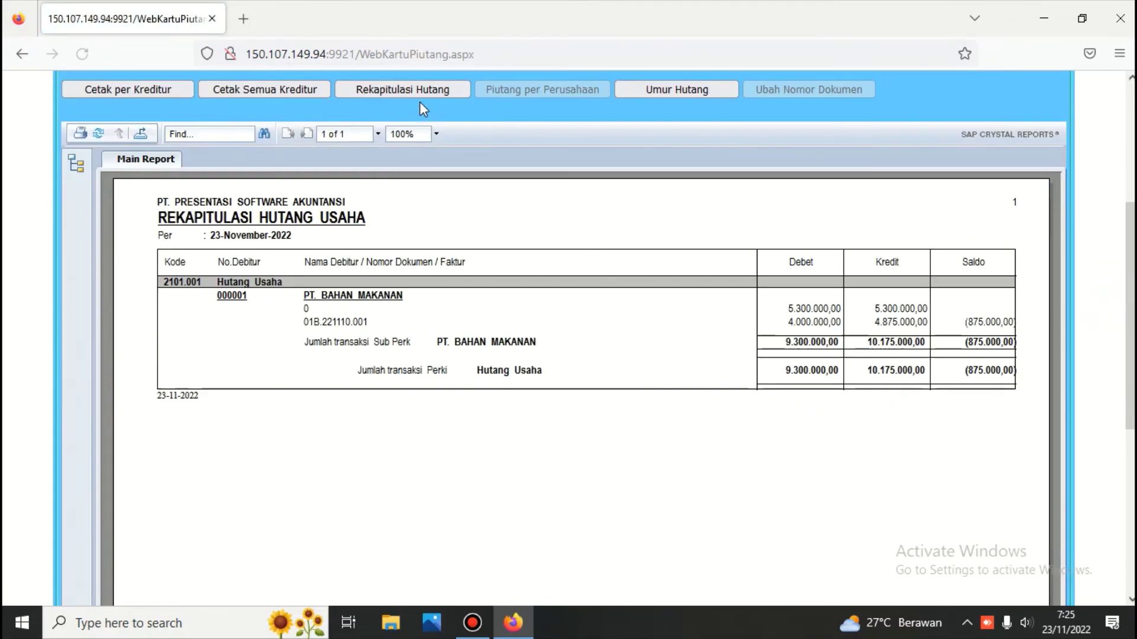
{"action": "scroll", "coordinate": [420, 102], "scroll_direction": "down", "scroll_amount": 2}
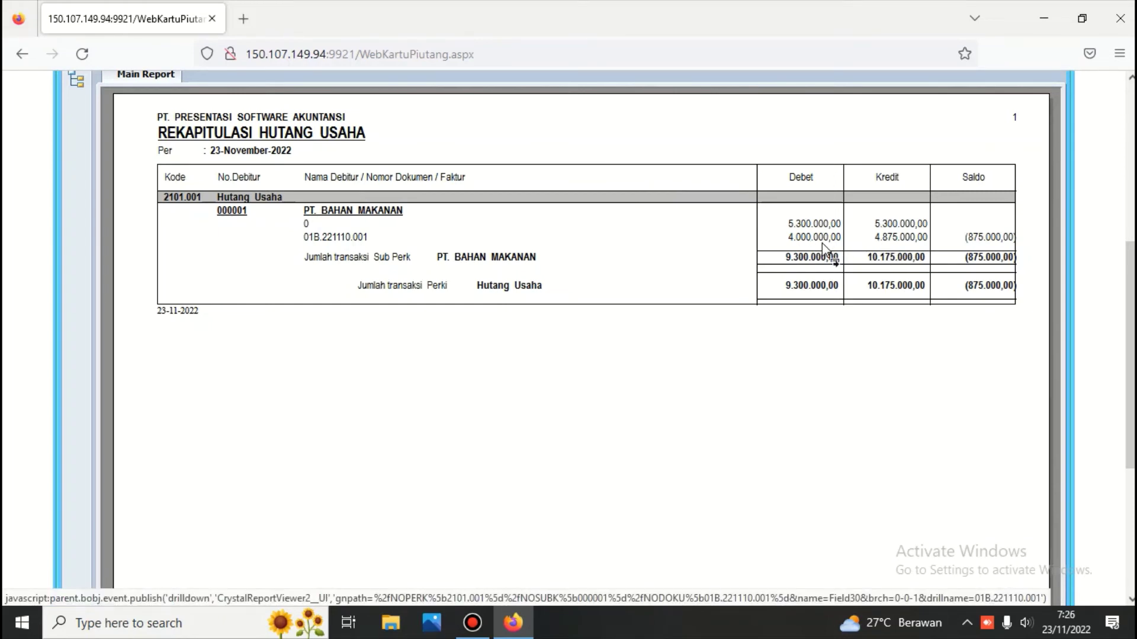
{"action": "scroll", "coordinate": [861, 271], "scroll_direction": "up", "scroll_amount": 4}
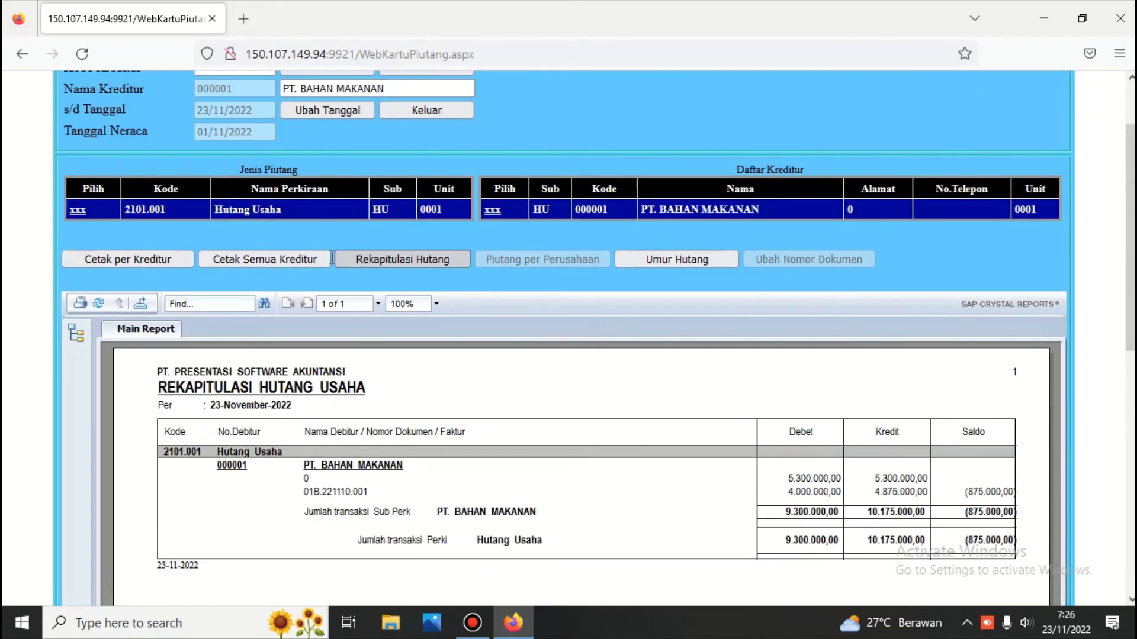
{"action": "left_click", "coordinate": [172, 260]}
{"action": "scroll", "coordinate": [270, 337], "scroll_direction": "down", "scroll_amount": 4}
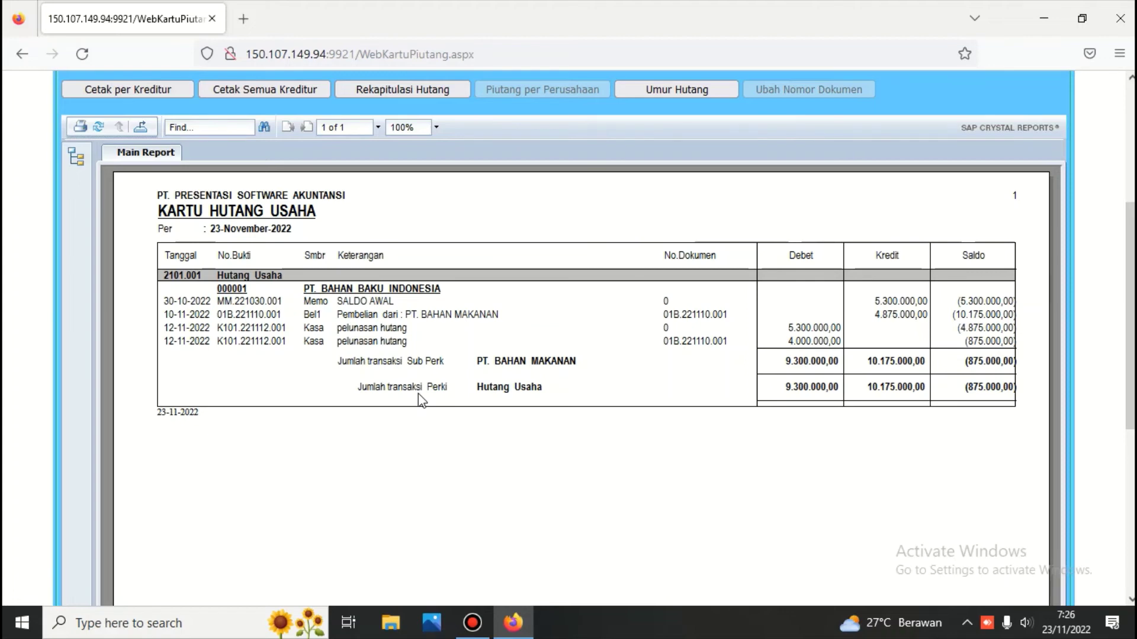
{"action": "scroll", "coordinate": [623, 438], "scroll_direction": "up", "scroll_amount": 5}
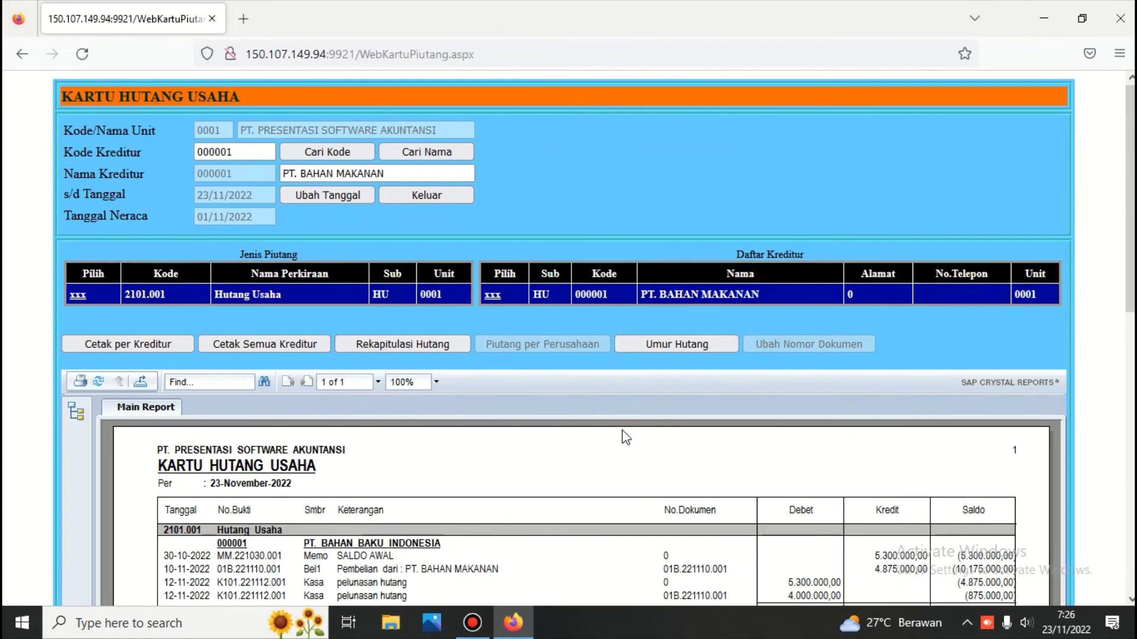
{"action": "scroll", "coordinate": [583, 405], "scroll_direction": "down", "scroll_amount": 5}
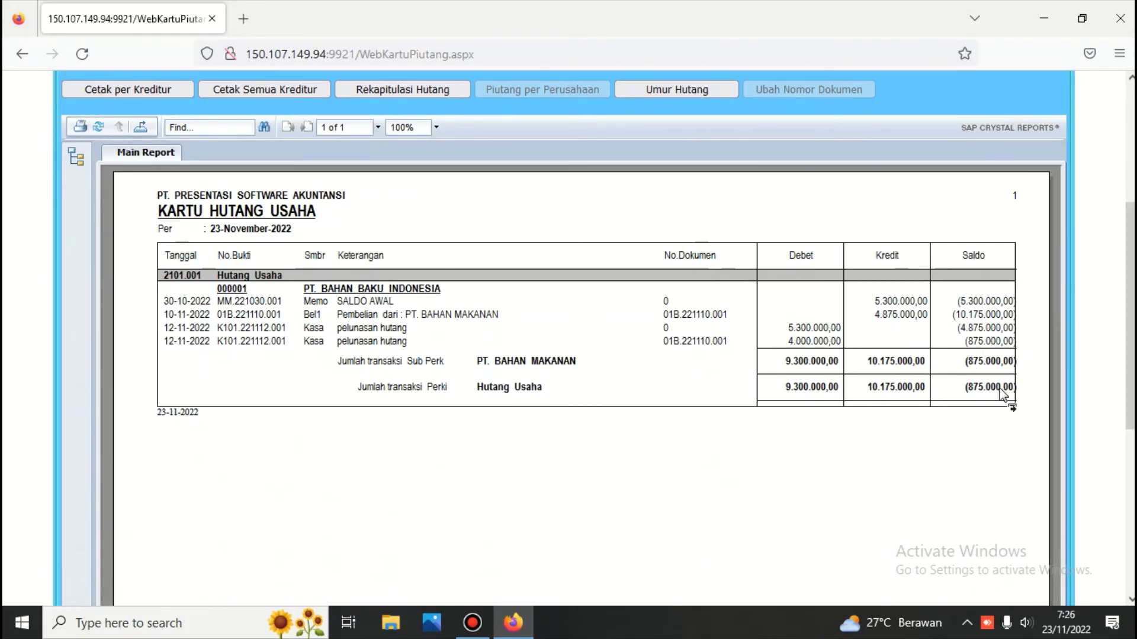
{"action": "scroll", "coordinate": [448, 235], "scroll_direction": "up", "scroll_amount": 5}
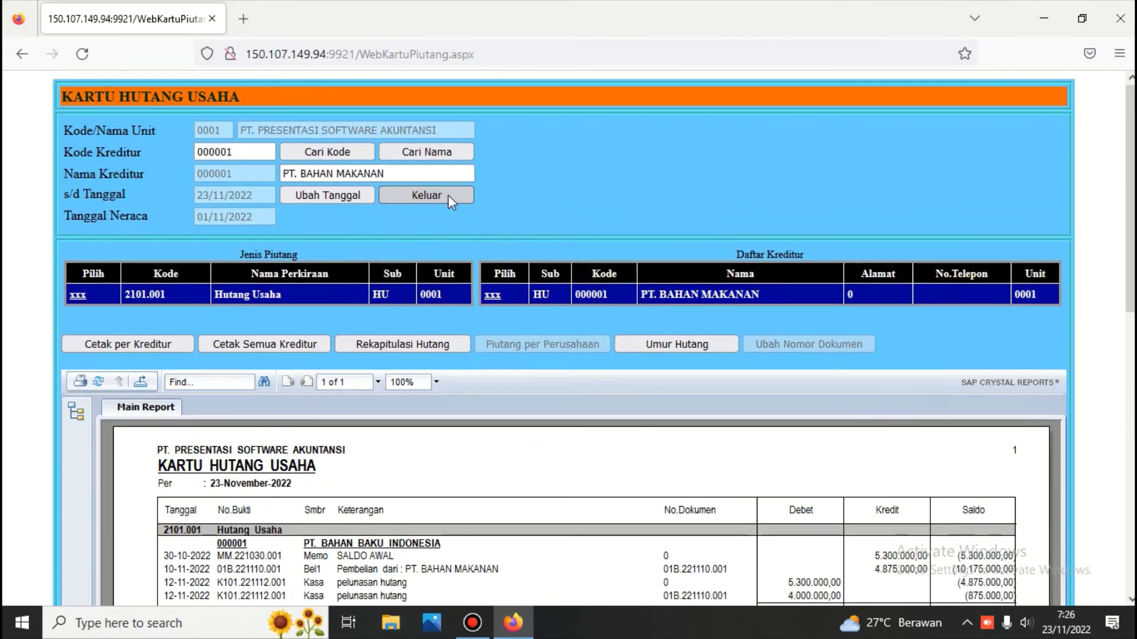
Leave the payables module and sign into the Buku Besar module with its password.
{"action": "left_click", "coordinate": [448, 194]}
{"action": "left_click", "coordinate": [819, 179]}
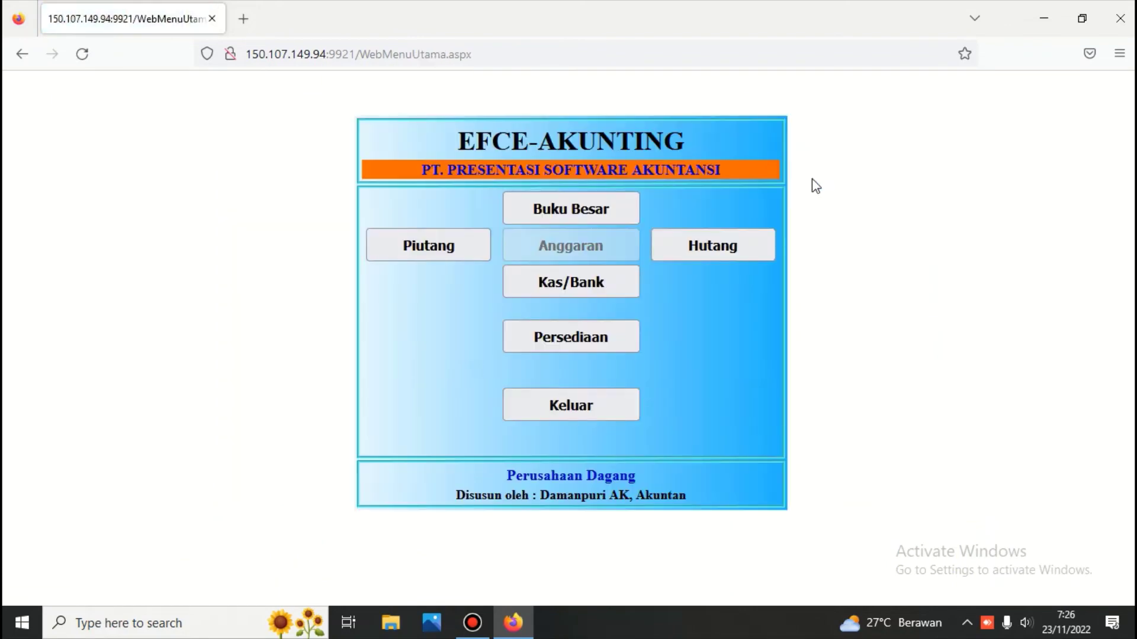
{"action": "left_click", "coordinate": [570, 208]}
{"action": "type", "text": "123"}
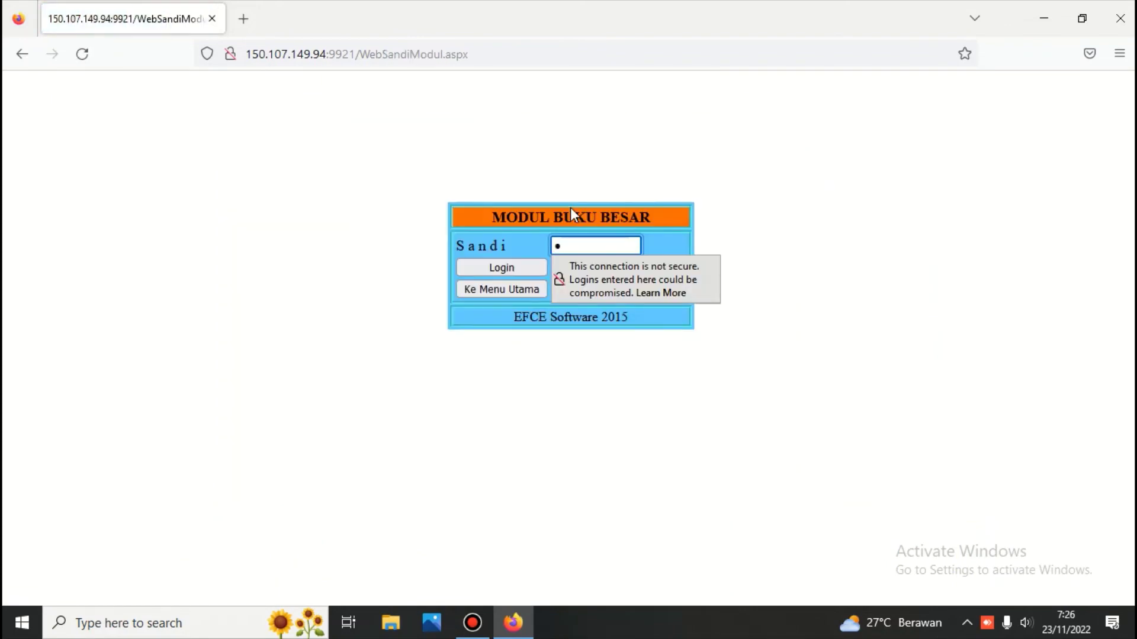
{"action": "key", "text": "Return"}
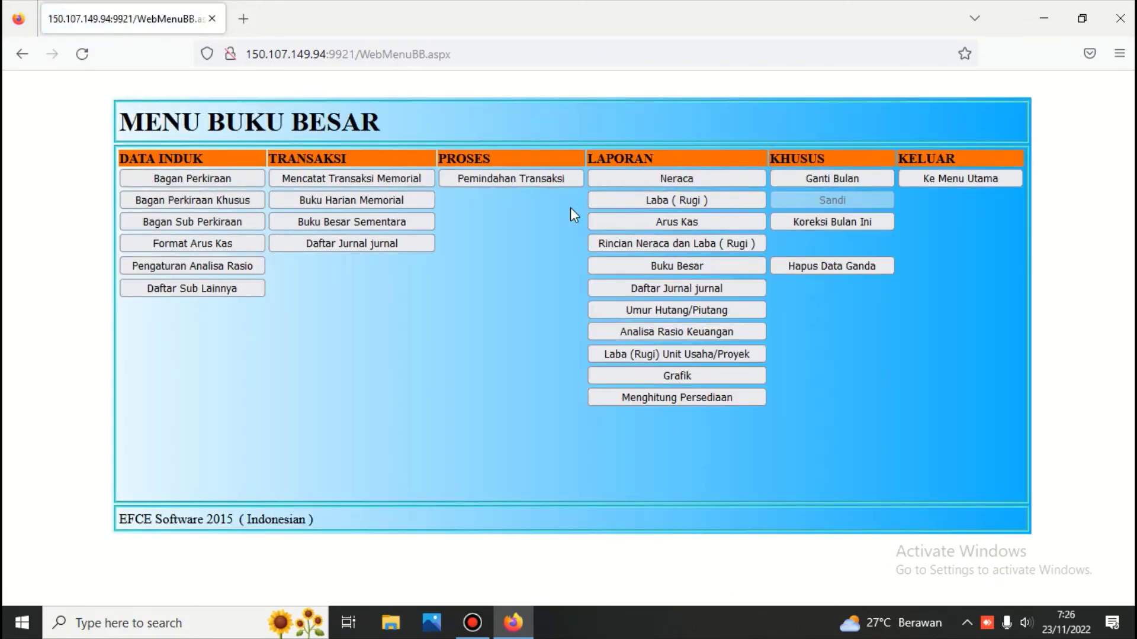
{"action": "left_click", "coordinate": [686, 177]}
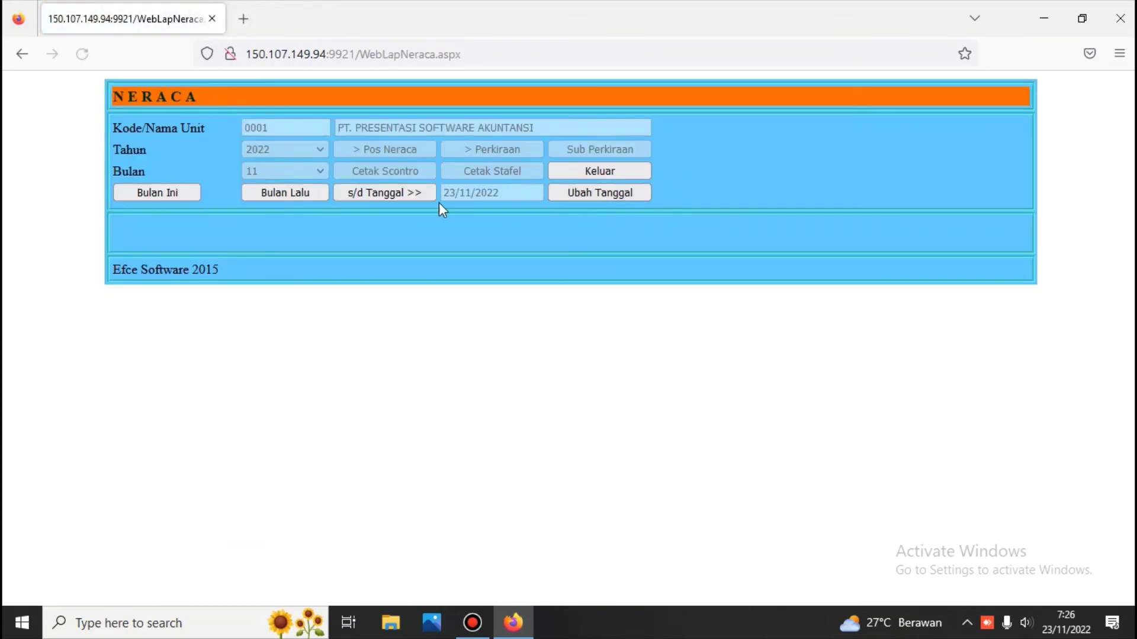
{"action": "left_click", "coordinate": [404, 150]}
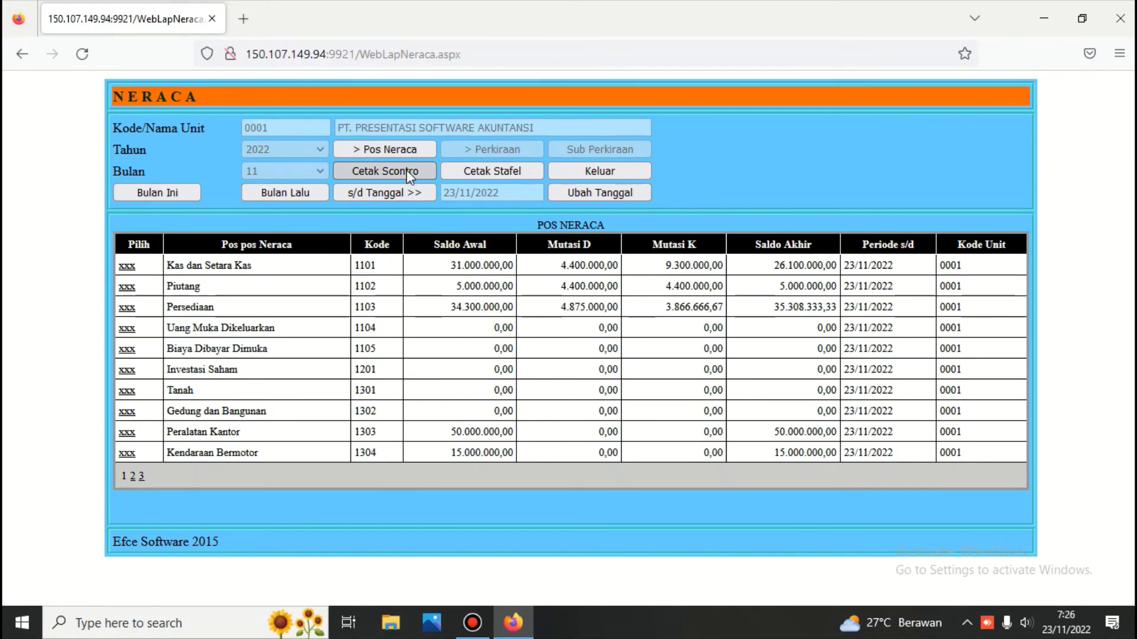
{"action": "left_click", "coordinate": [406, 170]}
{"action": "scroll", "coordinate": [423, 249], "scroll_direction": "down", "scroll_amount": 5}
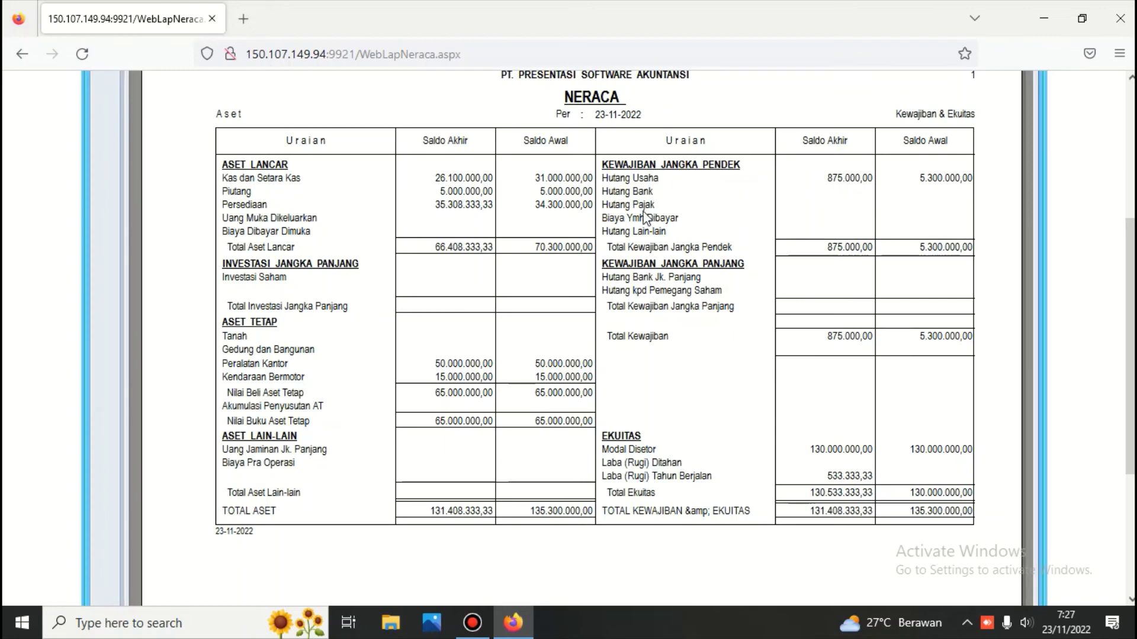
{"action": "scroll", "coordinate": [644, 220], "scroll_direction": "down", "scroll_amount": 3}
{"action": "scroll", "coordinate": [644, 220], "scroll_direction": "up", "scroll_amount": 9}
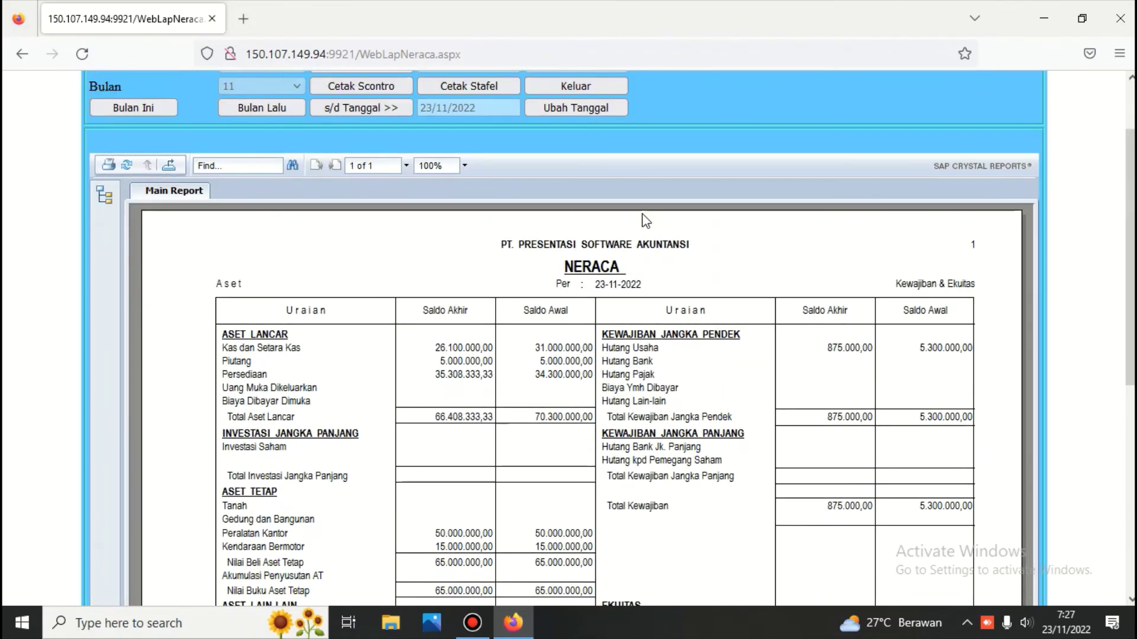
{"action": "left_click", "coordinate": [594, 88]}
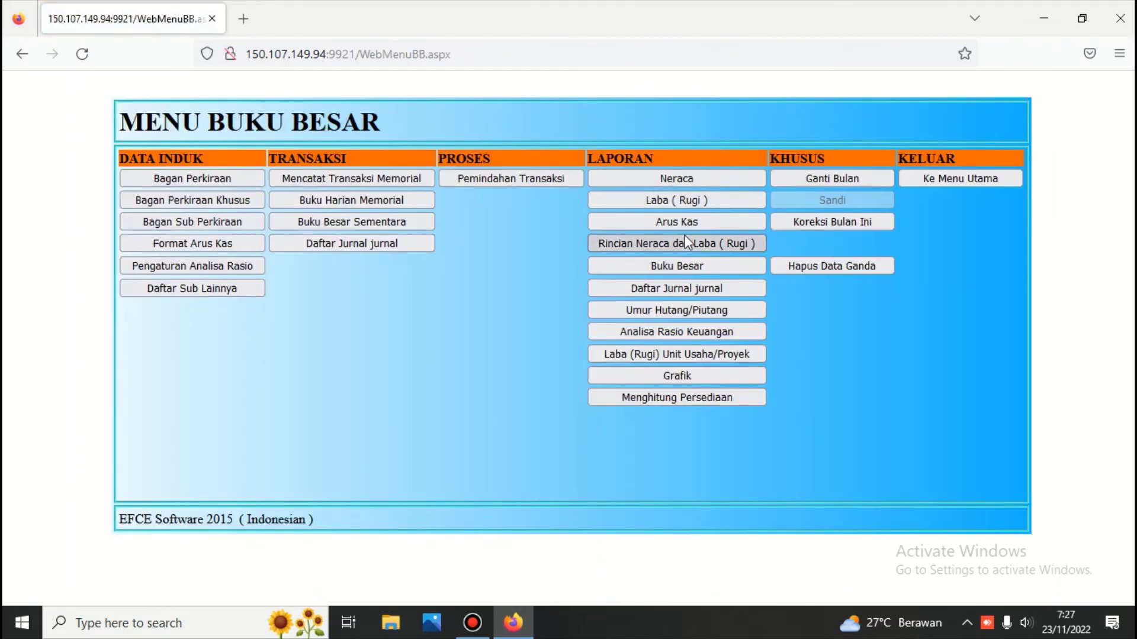
{"action": "left_click", "coordinate": [683, 241]}
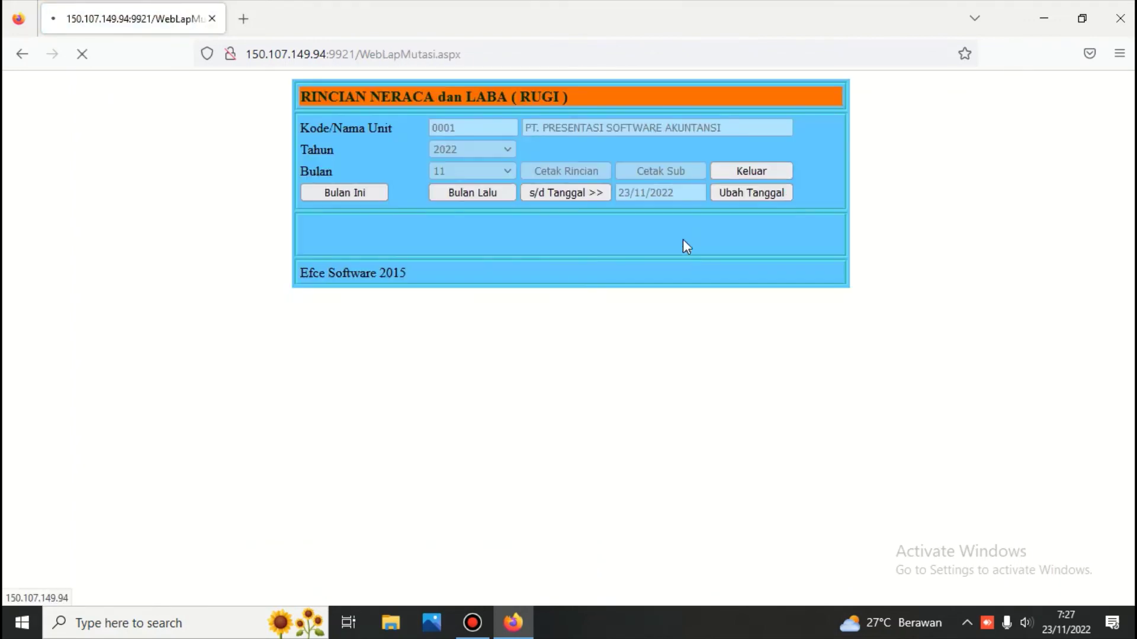
{"action": "left_click", "coordinate": [576, 194]}
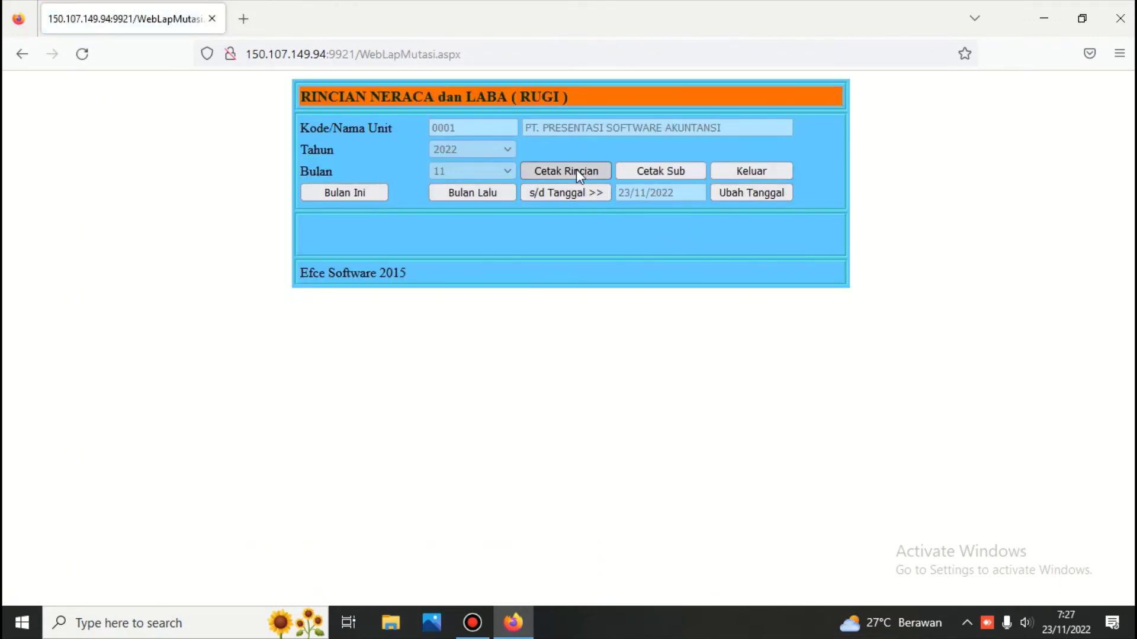
{"action": "left_click", "coordinate": [577, 168]}
{"action": "scroll", "coordinate": [576, 168], "scroll_direction": "down", "scroll_amount": 10}
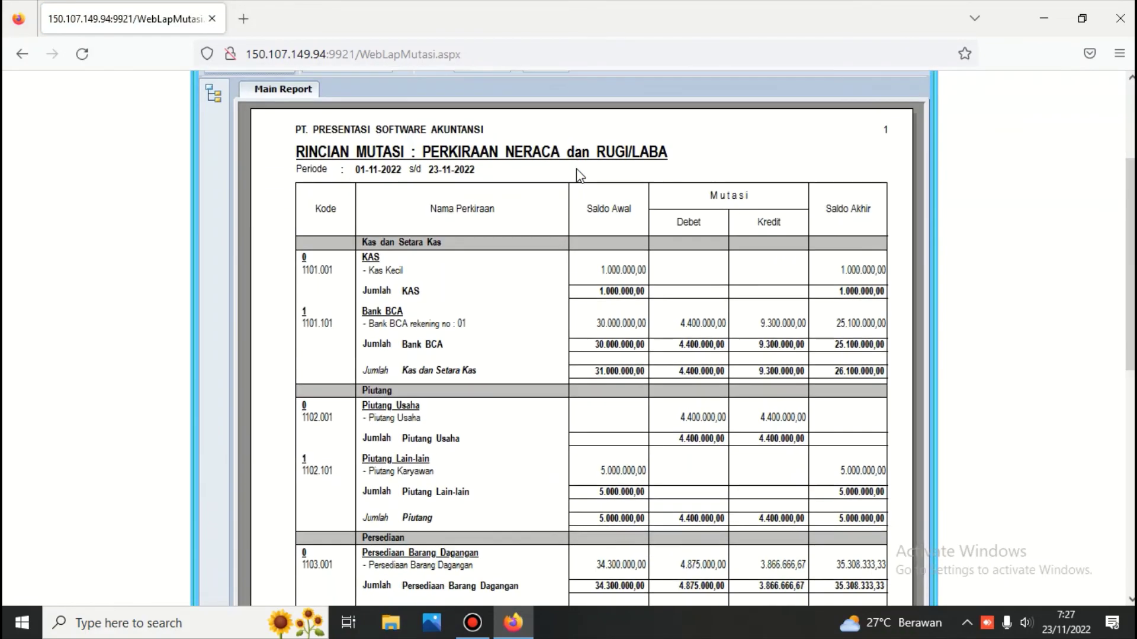
{"action": "scroll", "coordinate": [577, 174], "scroll_direction": "up", "scroll_amount": 3}
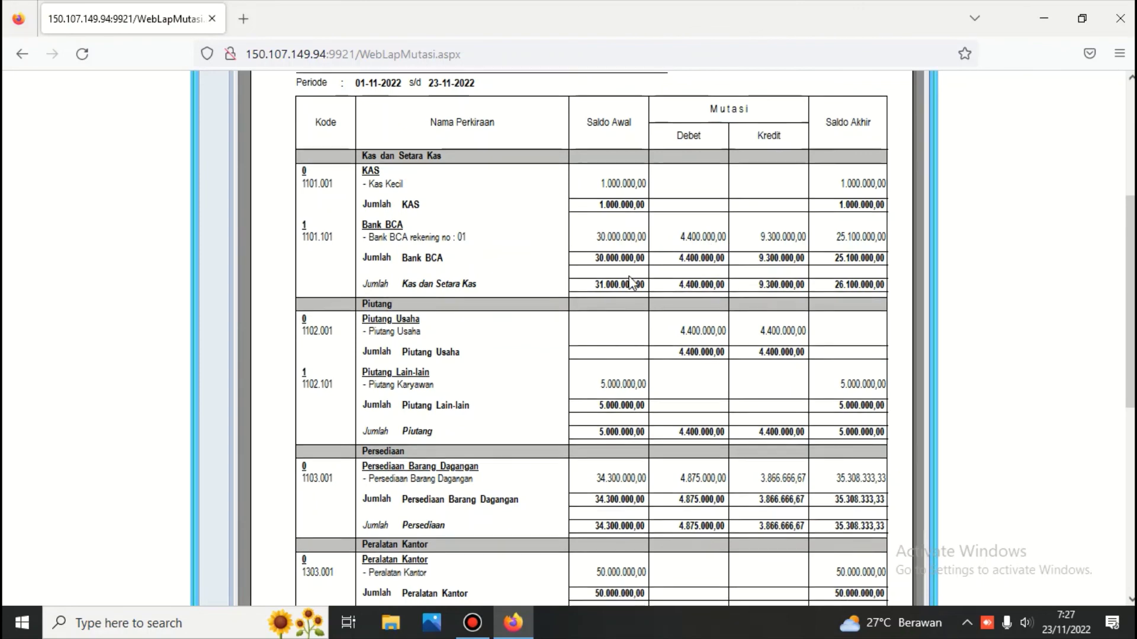
{"action": "scroll", "coordinate": [681, 260], "scroll_direction": "down", "scroll_amount": 2}
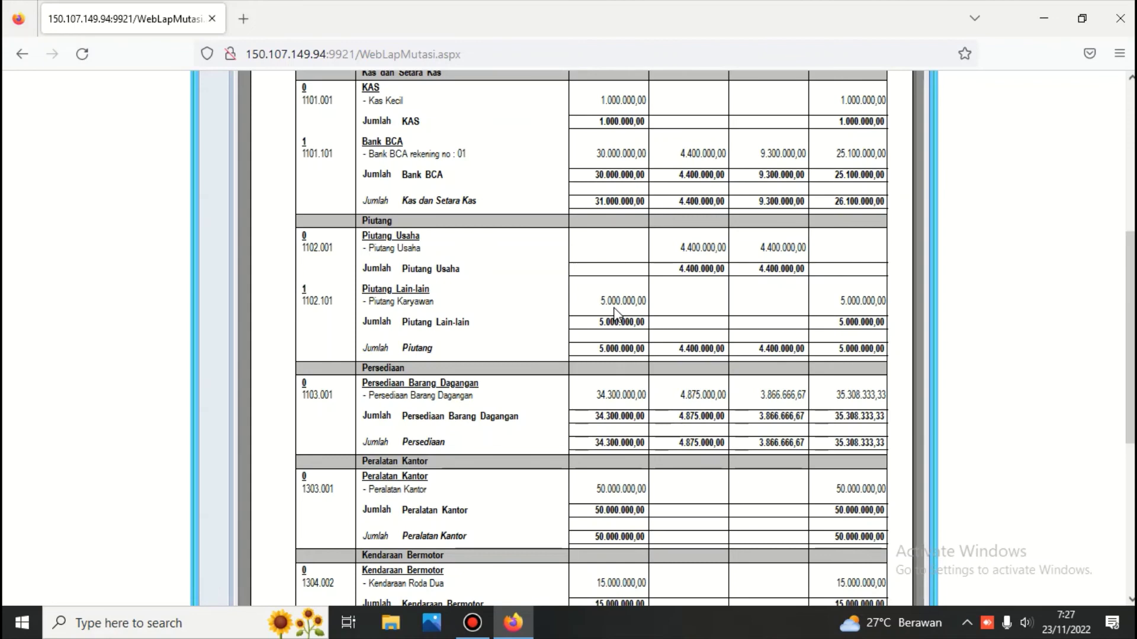
{"action": "scroll", "coordinate": [684, 346], "scroll_direction": "down", "scroll_amount": 2}
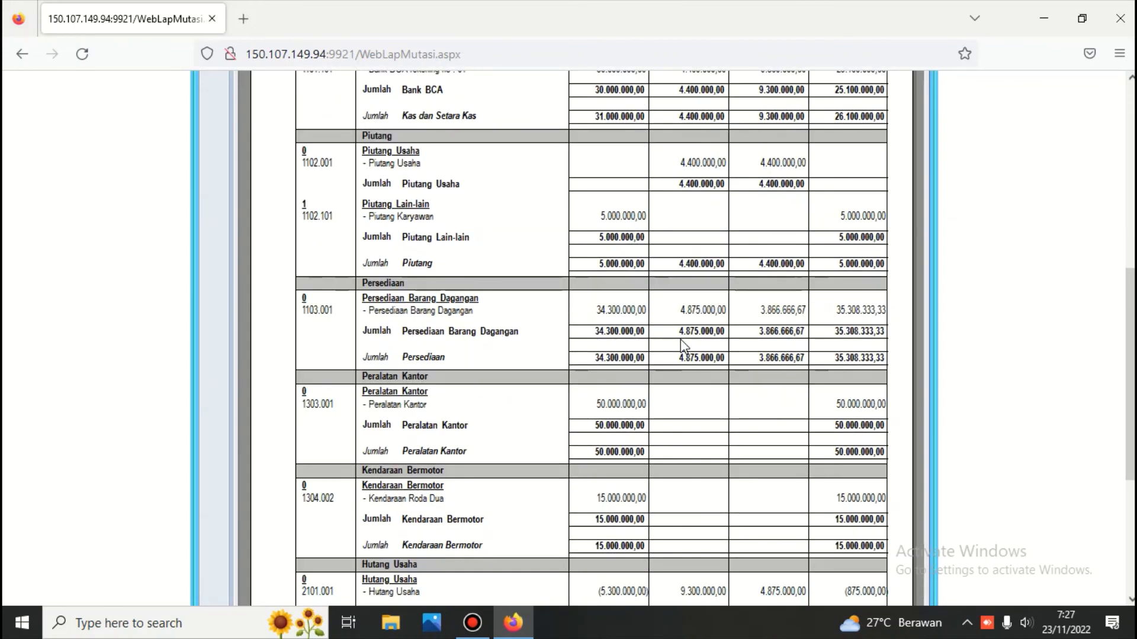
{"action": "scroll", "coordinate": [684, 346], "scroll_direction": "down", "scroll_amount": 2}
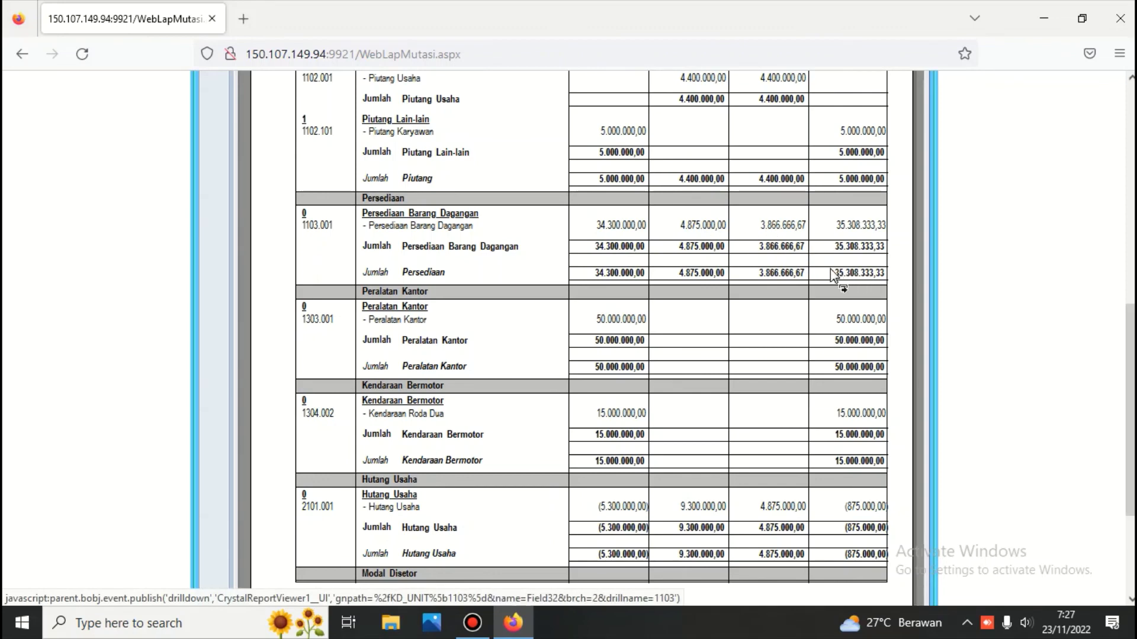
{"action": "scroll", "coordinate": [831, 274], "scroll_direction": "down", "scroll_amount": 2}
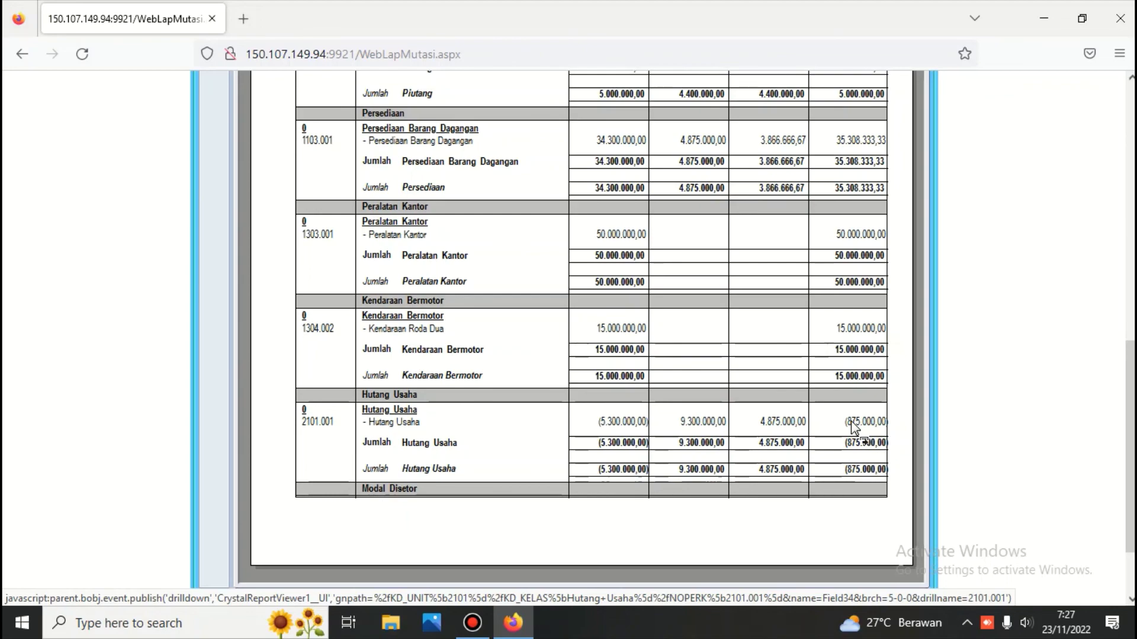
{"action": "scroll", "coordinate": [704, 426], "scroll_direction": "up", "scroll_amount": 3}
{"action": "scroll", "coordinate": [705, 424], "scroll_direction": "up", "scroll_amount": 10}
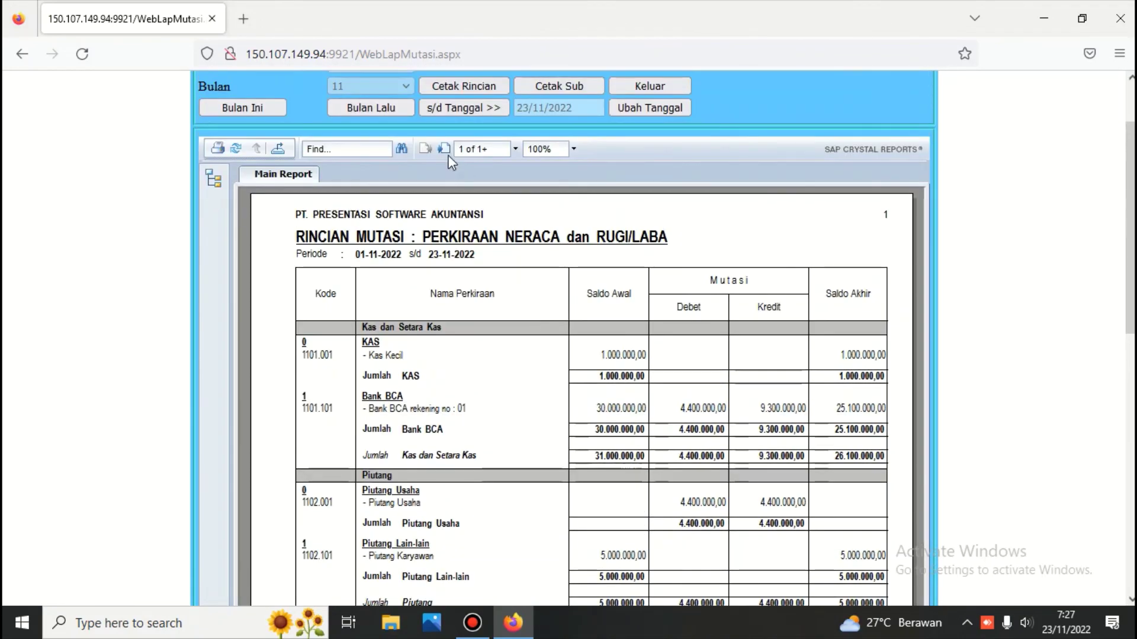
{"action": "left_click", "coordinate": [444, 149]}
{"action": "scroll", "coordinate": [447, 177], "scroll_direction": "down", "scroll_amount": 4}
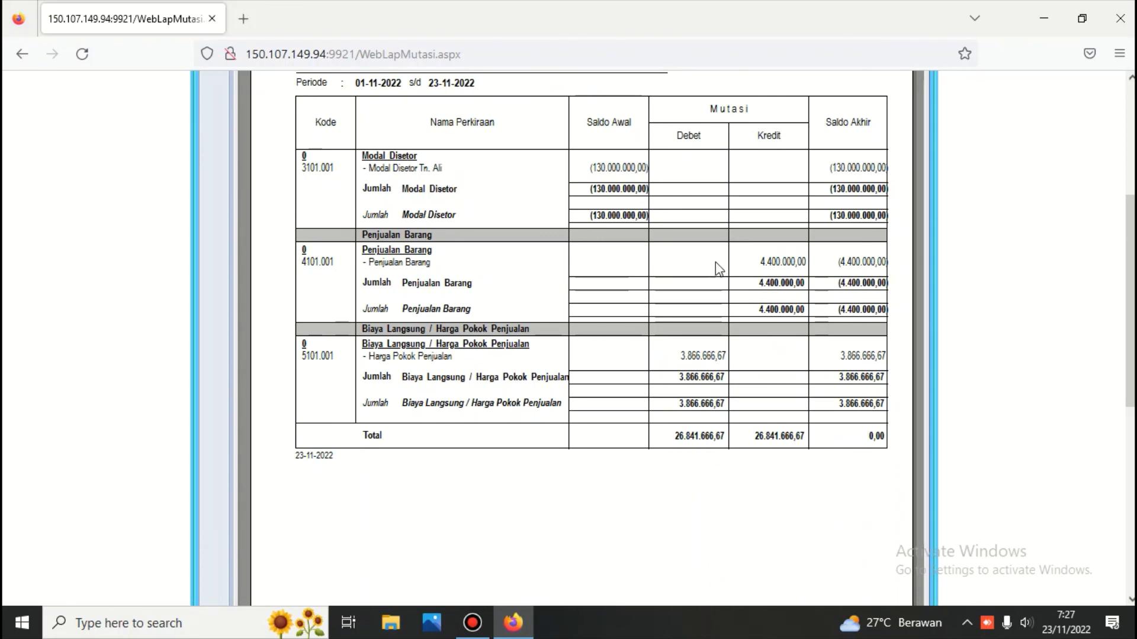
{"action": "scroll", "coordinate": [714, 264], "scroll_direction": "up", "scroll_amount": 6}
{"action": "left_click", "coordinate": [647, 176]}
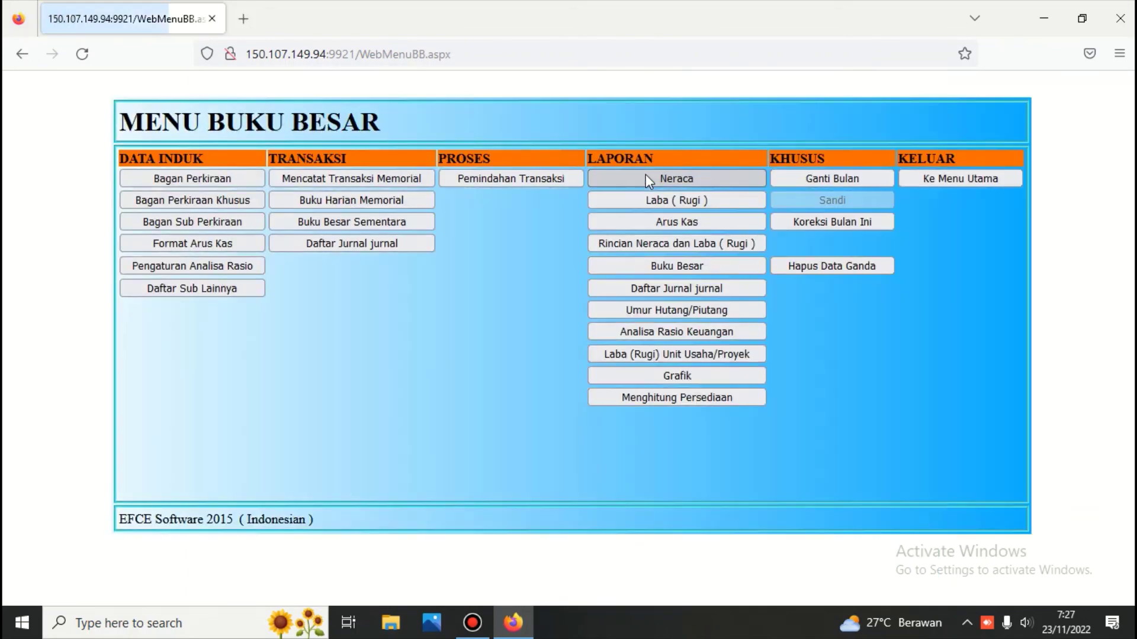
Return from Buku Besar to the main menu and log out to the login page.
{"action": "left_click", "coordinate": [959, 183]}
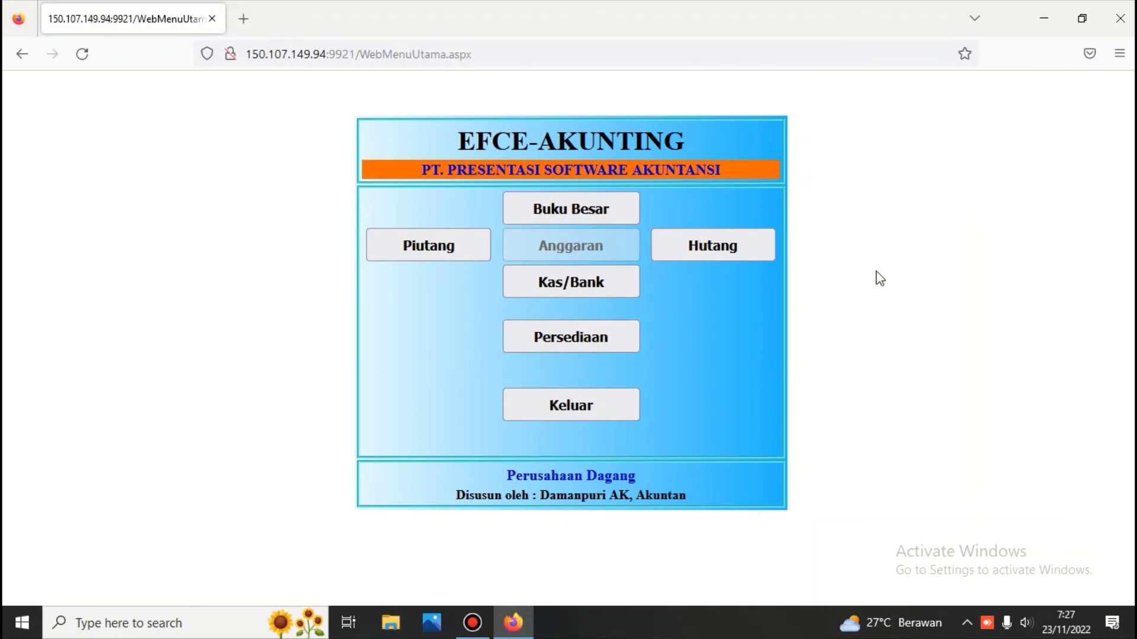
{"action": "left_click", "coordinate": [588, 409]}
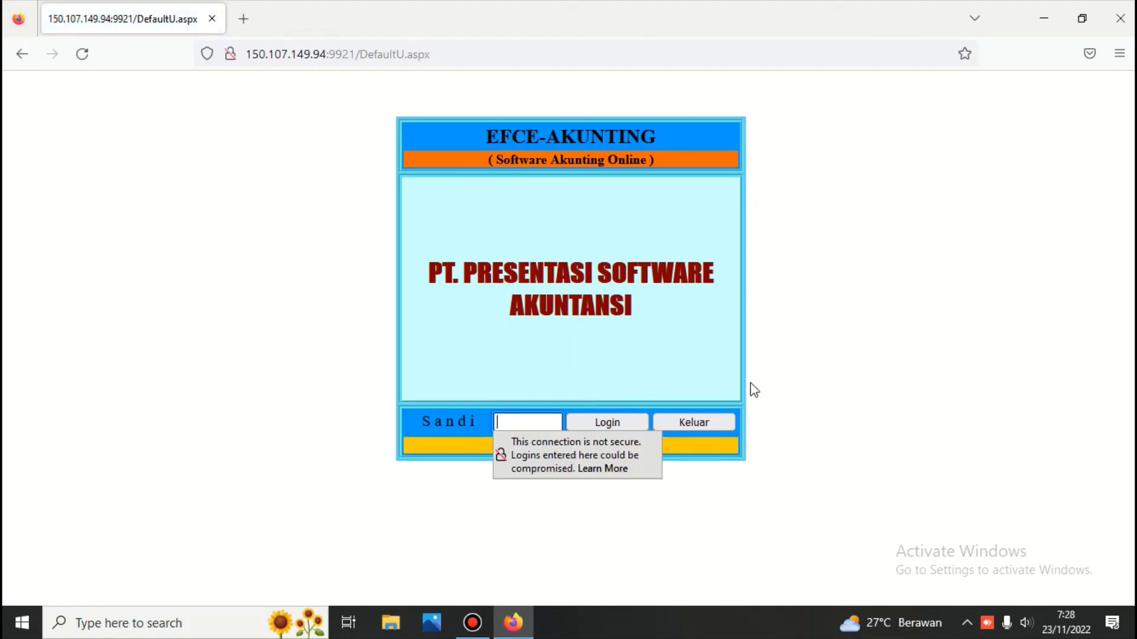